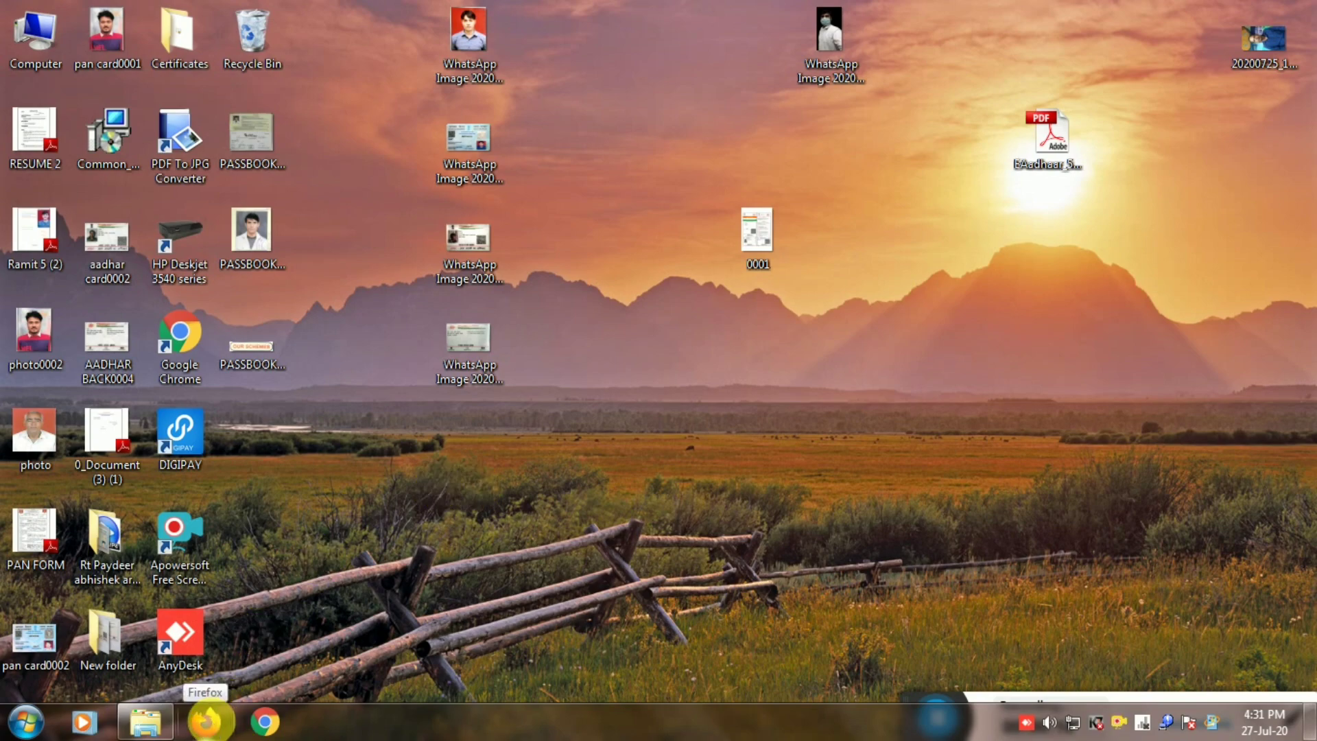
# Launch Firefox, accept the certificate risk for 127.0.0.1:11100, and open a new private tab.
pyautogui.click(206, 721)
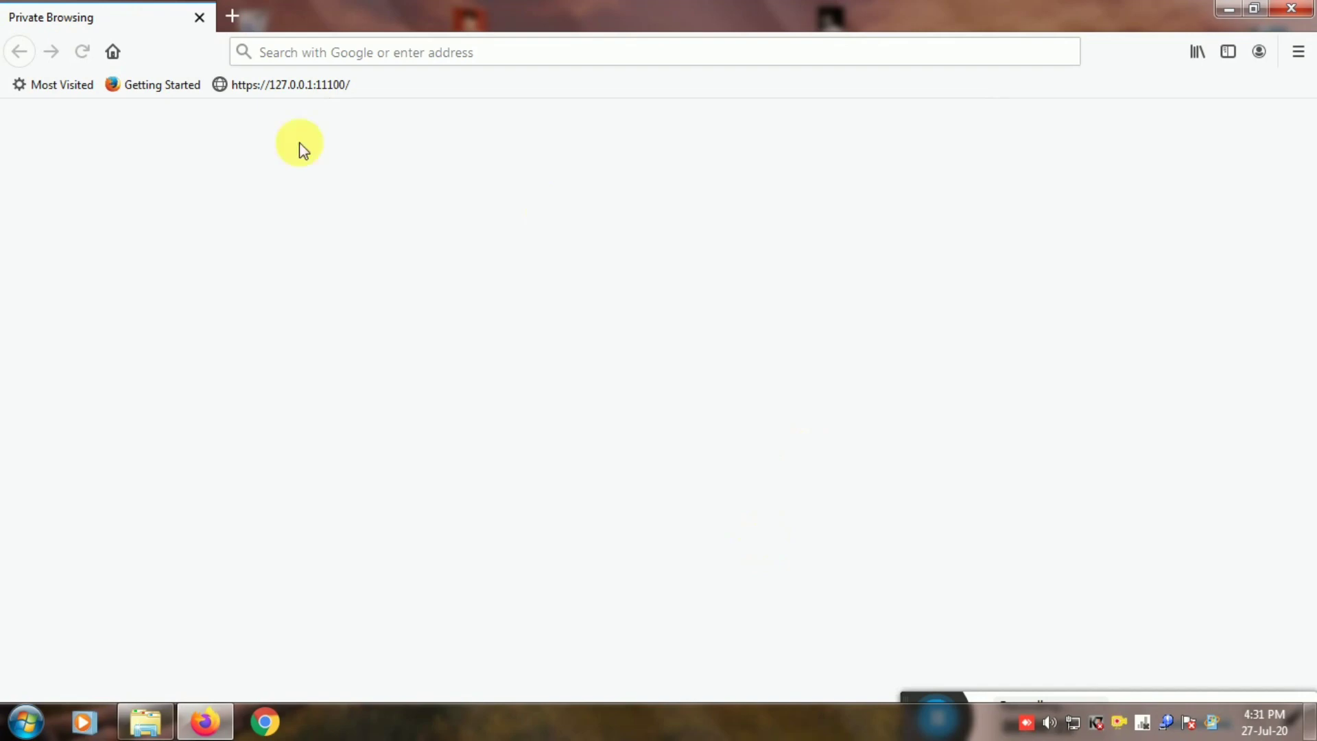
pyautogui.click(258, 85)
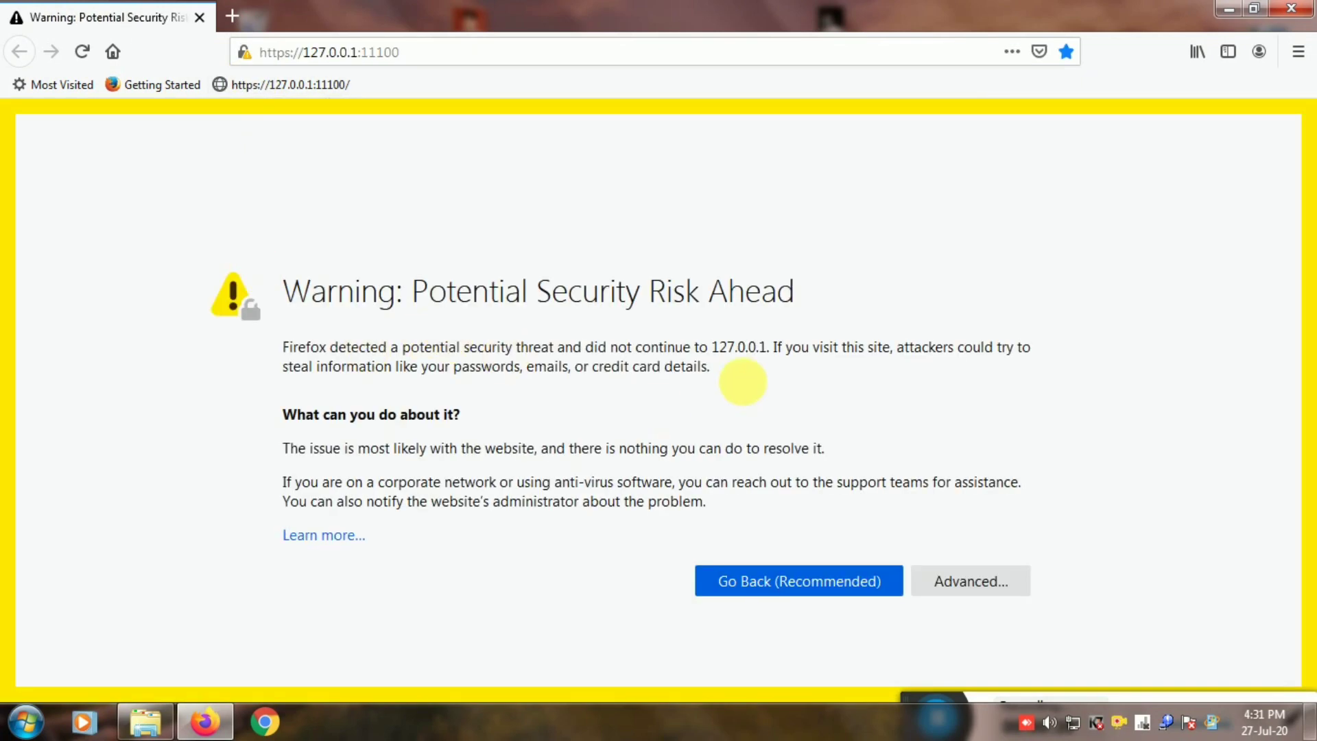
pyautogui.click(962, 581)
pyautogui.scroll(-4, 995, 411)
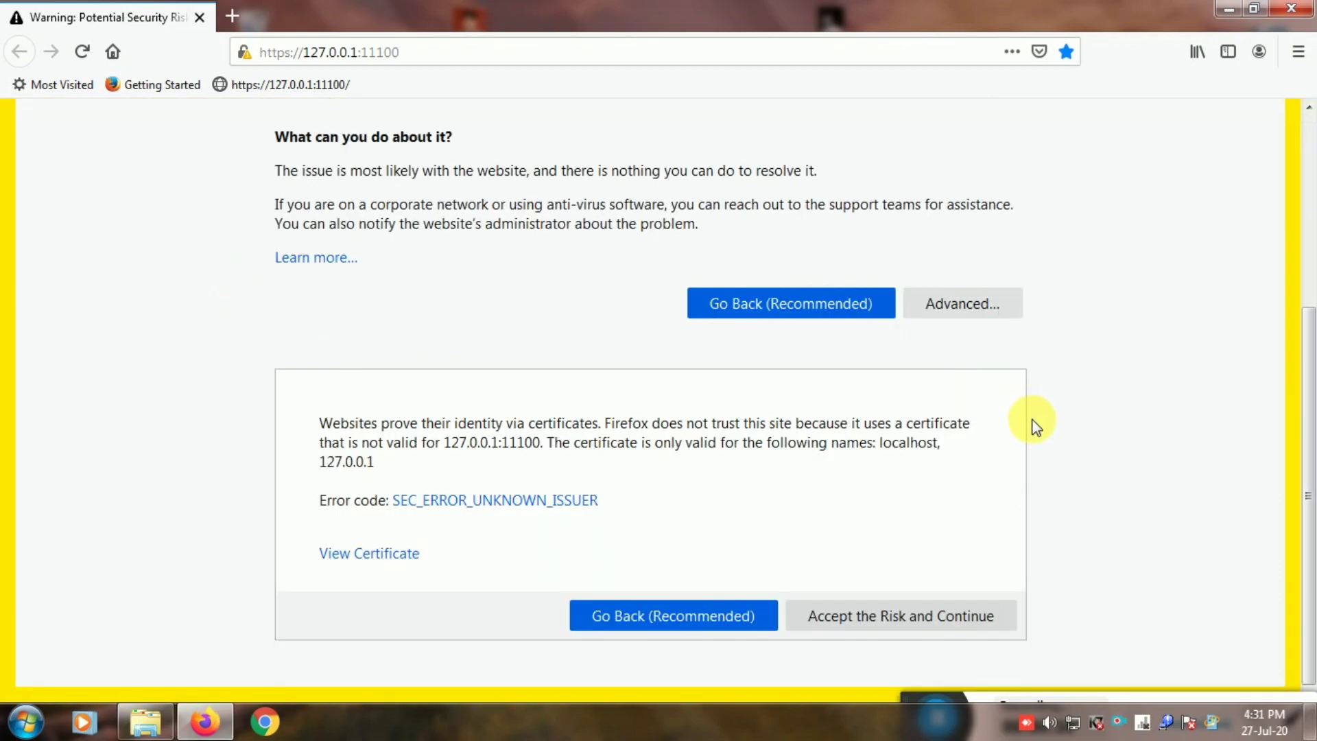
pyautogui.click(878, 618)
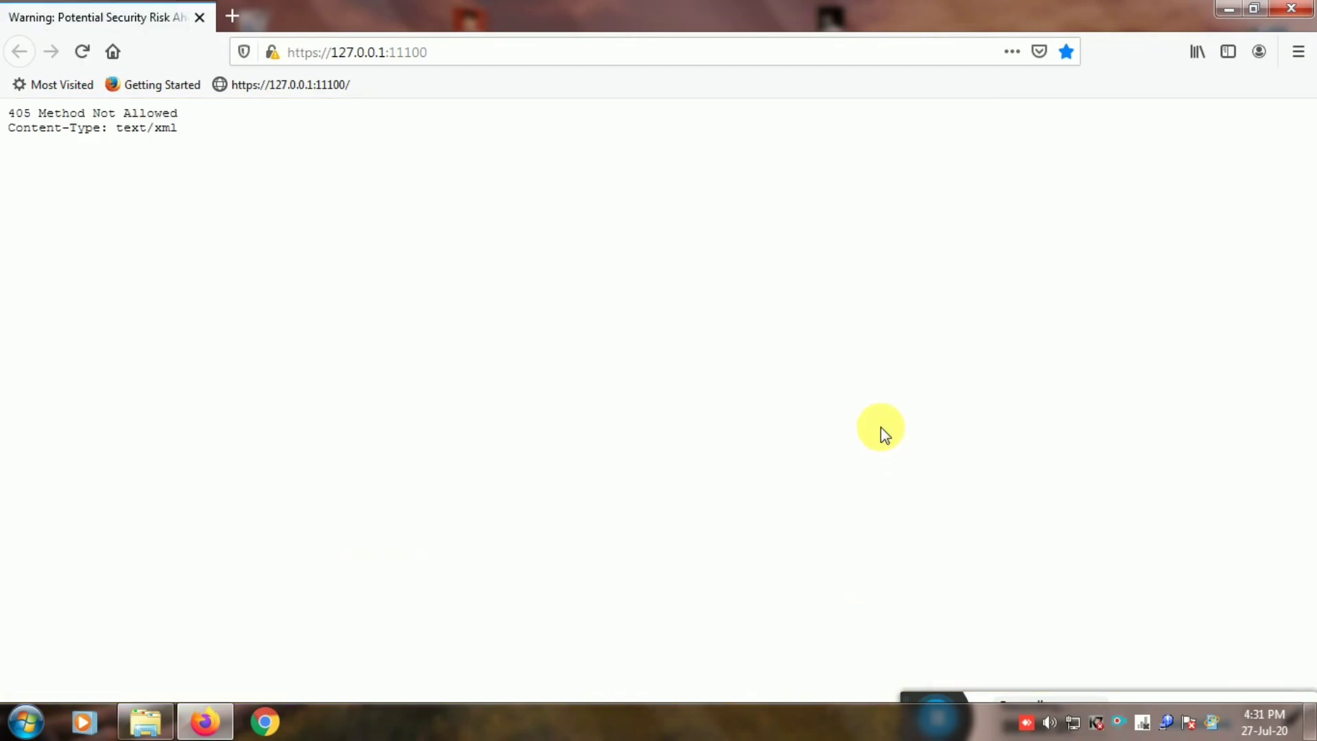
pyautogui.click(233, 15)
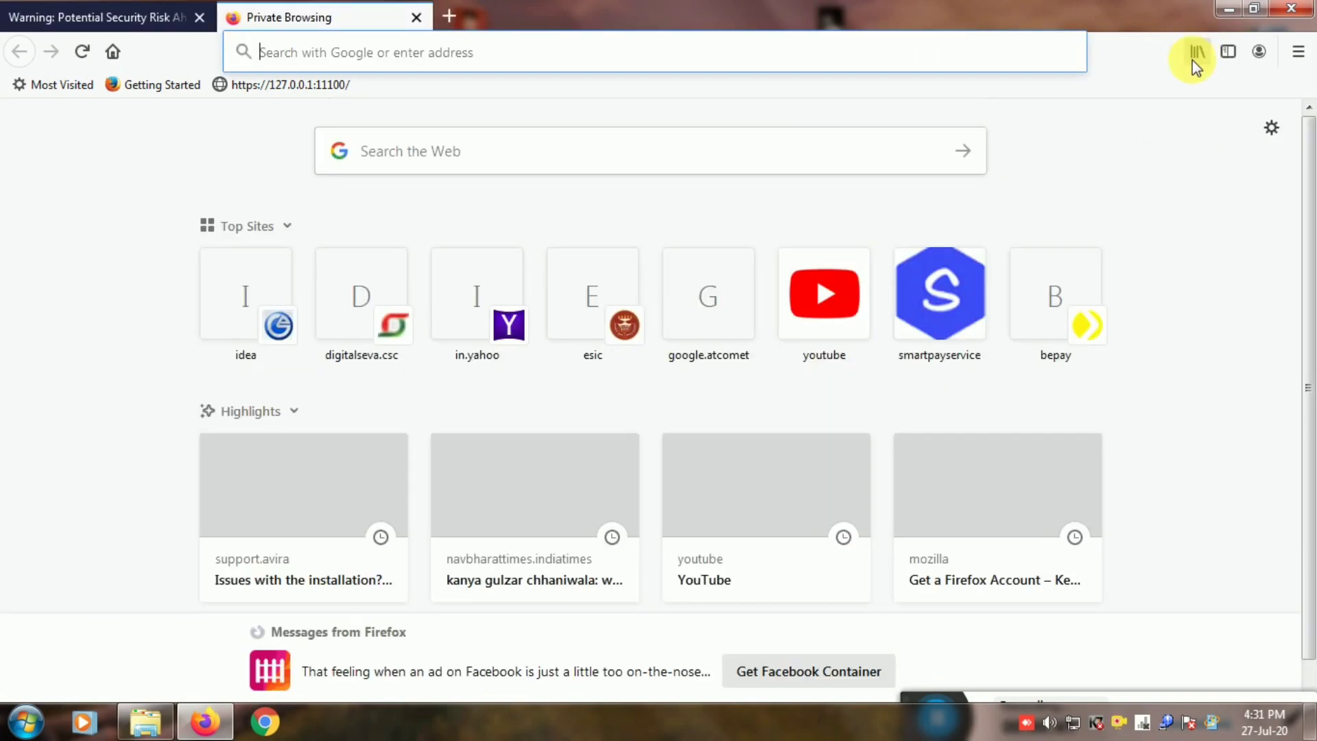
# Open the HDFC FIG login page in a new, maximized window.
pyautogui.click(406, 129)
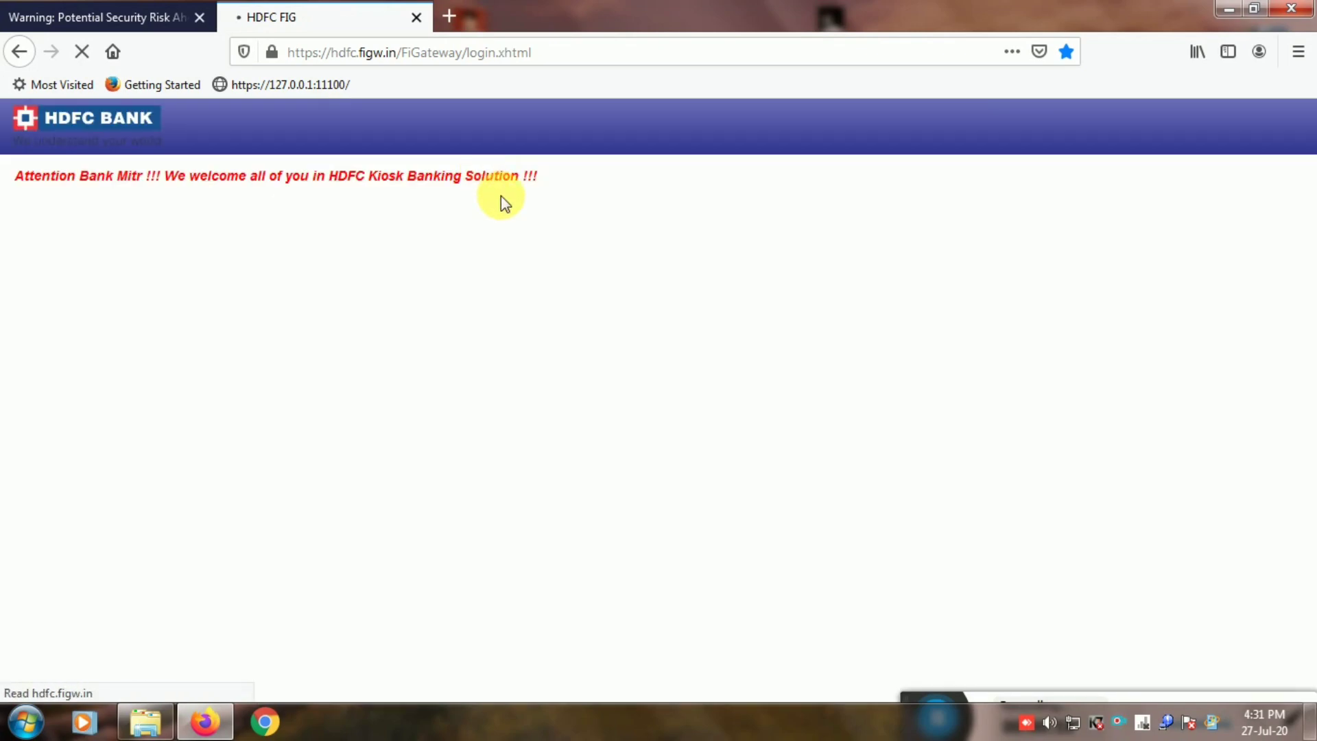
pyautogui.hotkey('ctrl', 'n')
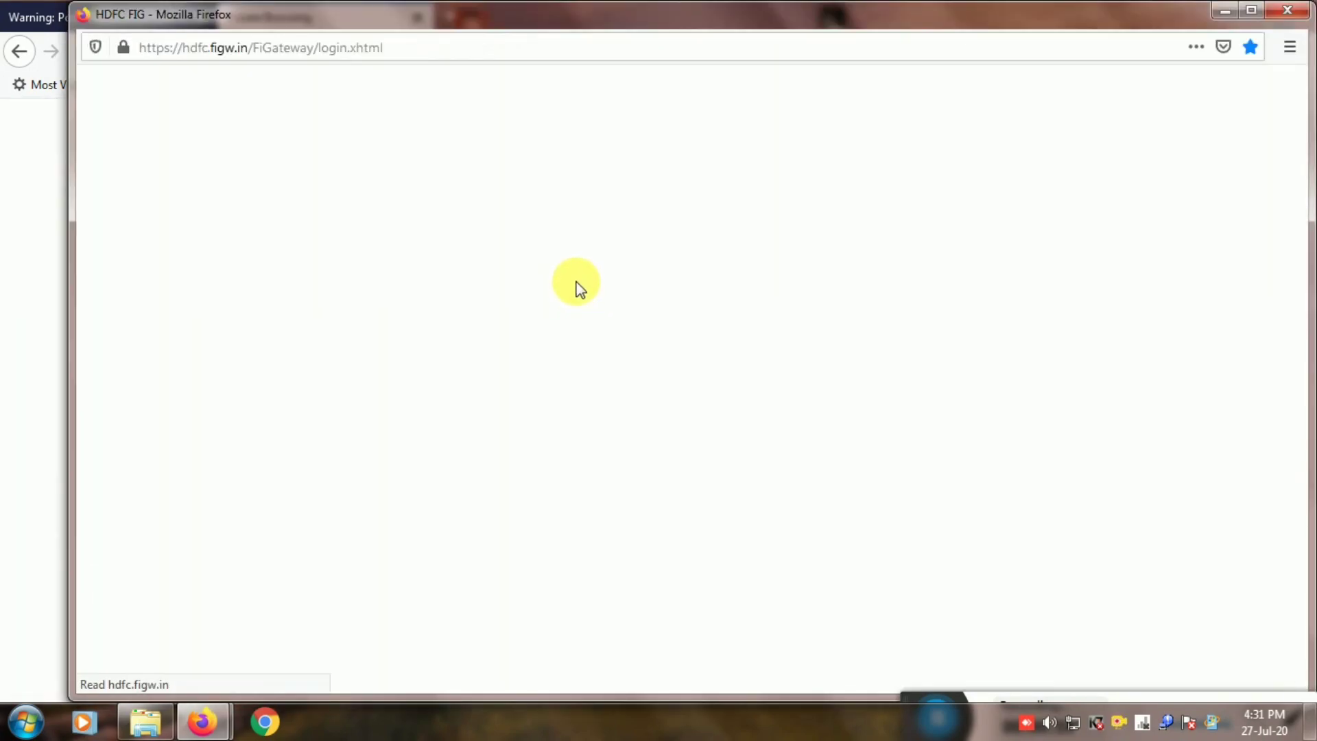
pyautogui.click(1252, 12)
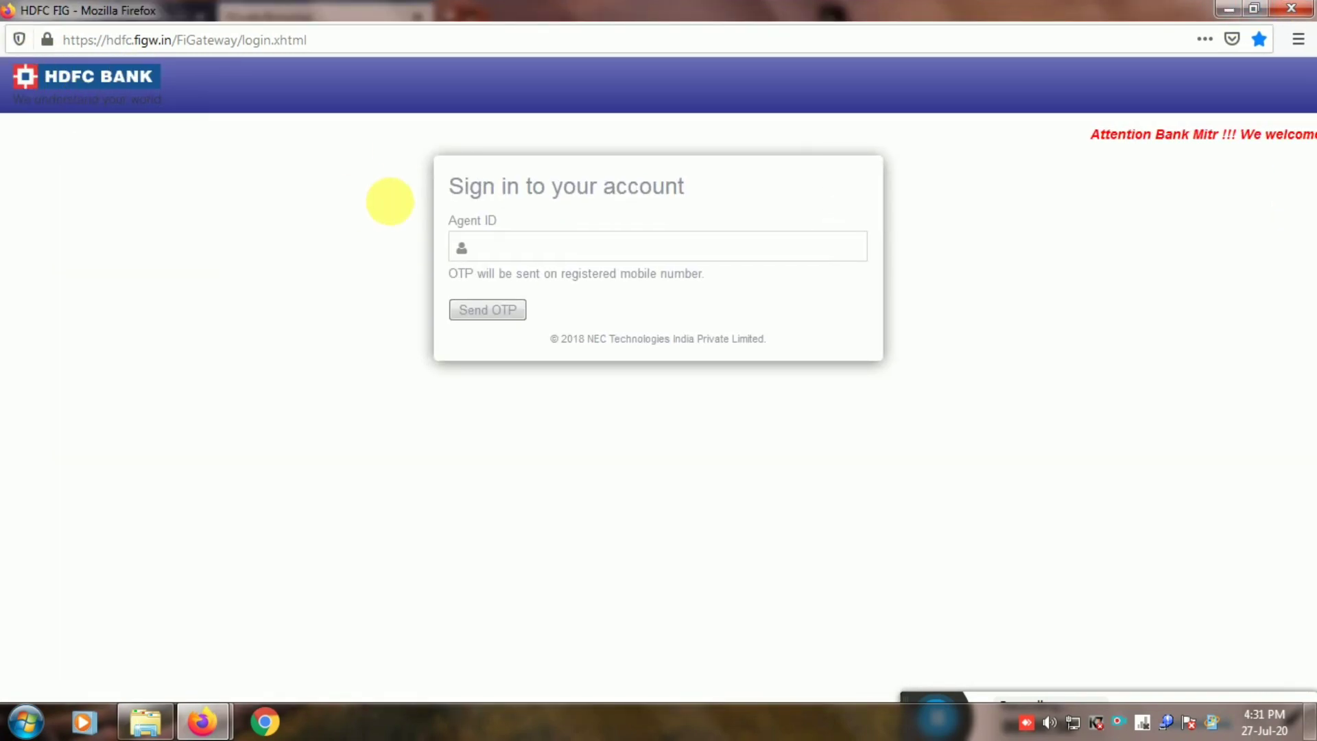
# Enter the agent ID, request an OTP, and verify it with the received code.
pyautogui.click(576, 247)
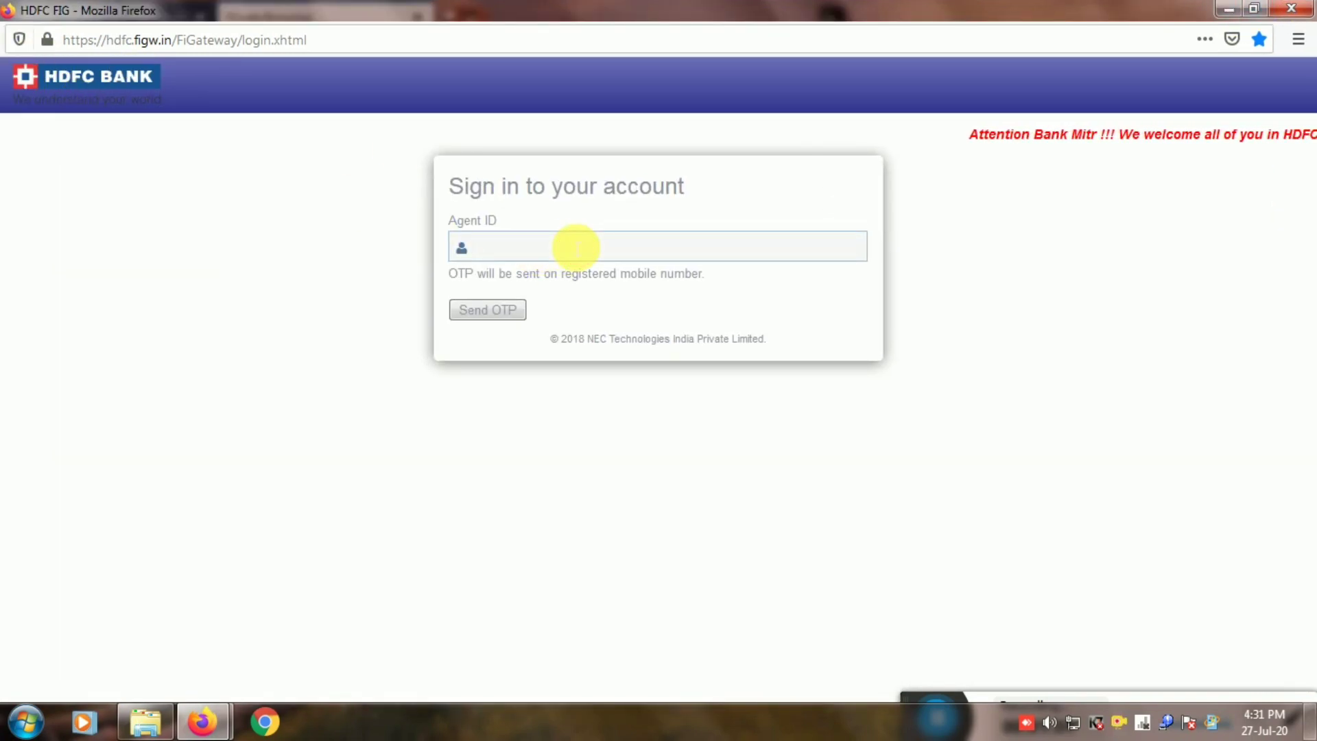
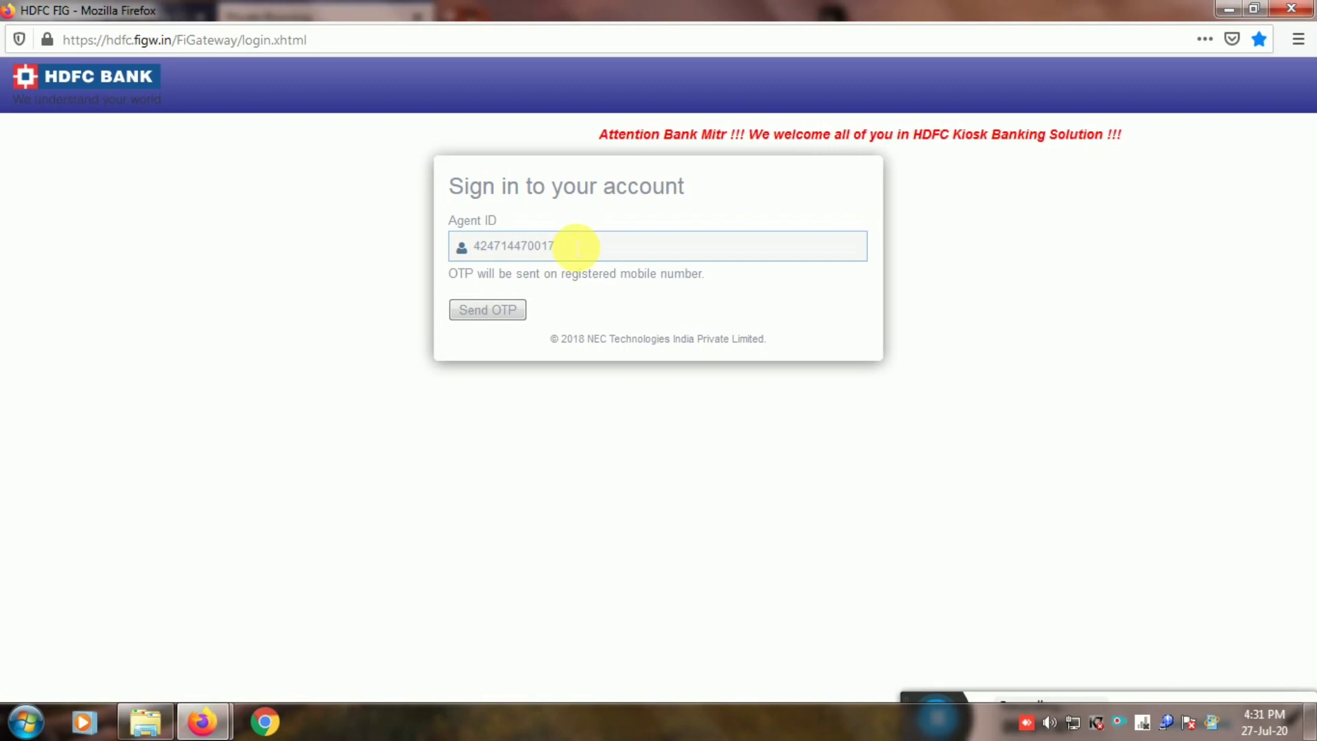
pyautogui.click(503, 311)
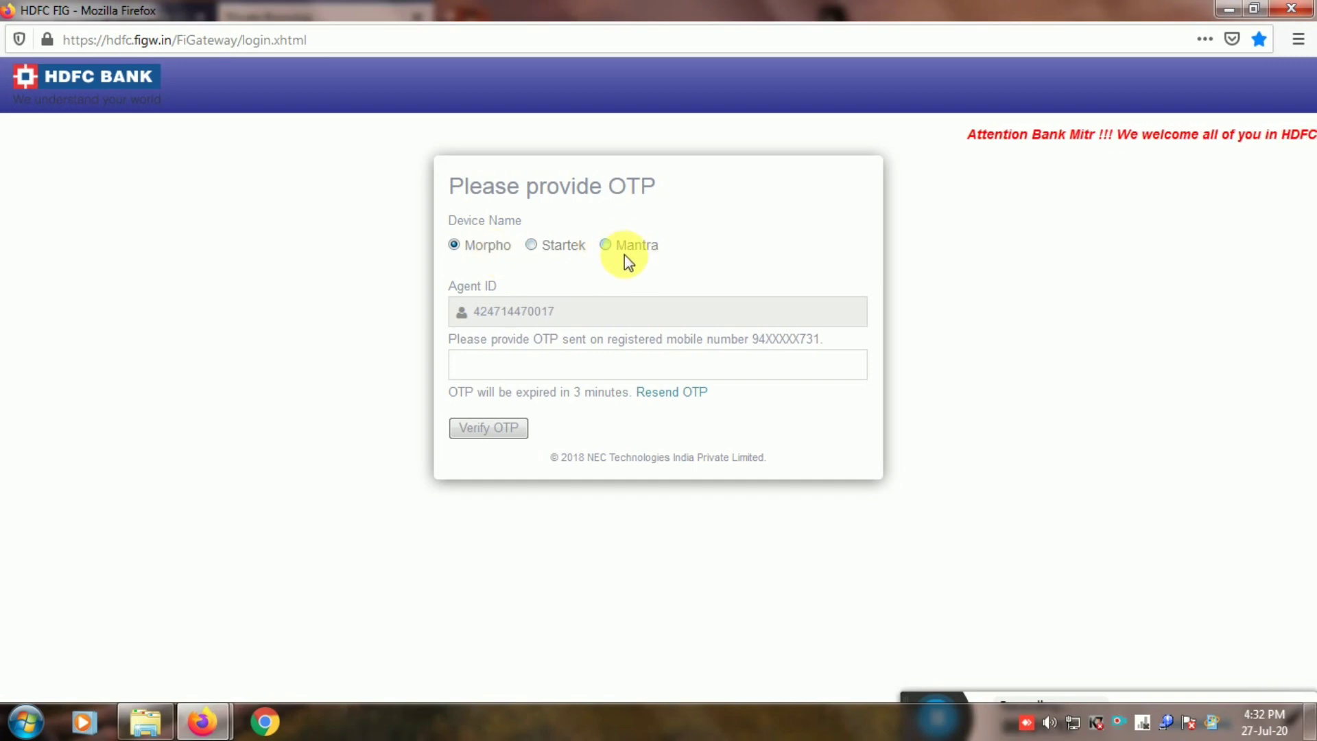
pyautogui.click(527, 367)
pyautogui.write('•••')
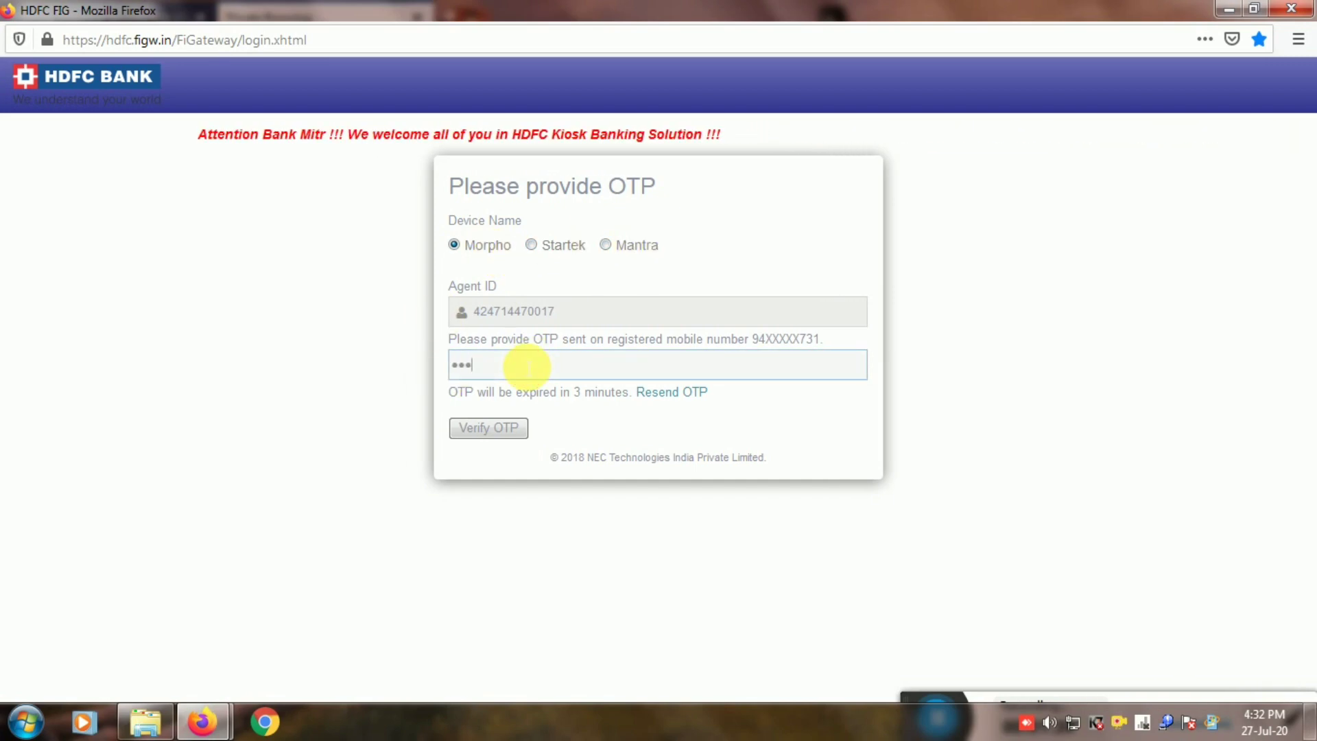
pyautogui.write('•••')
pyautogui.click(489, 431)
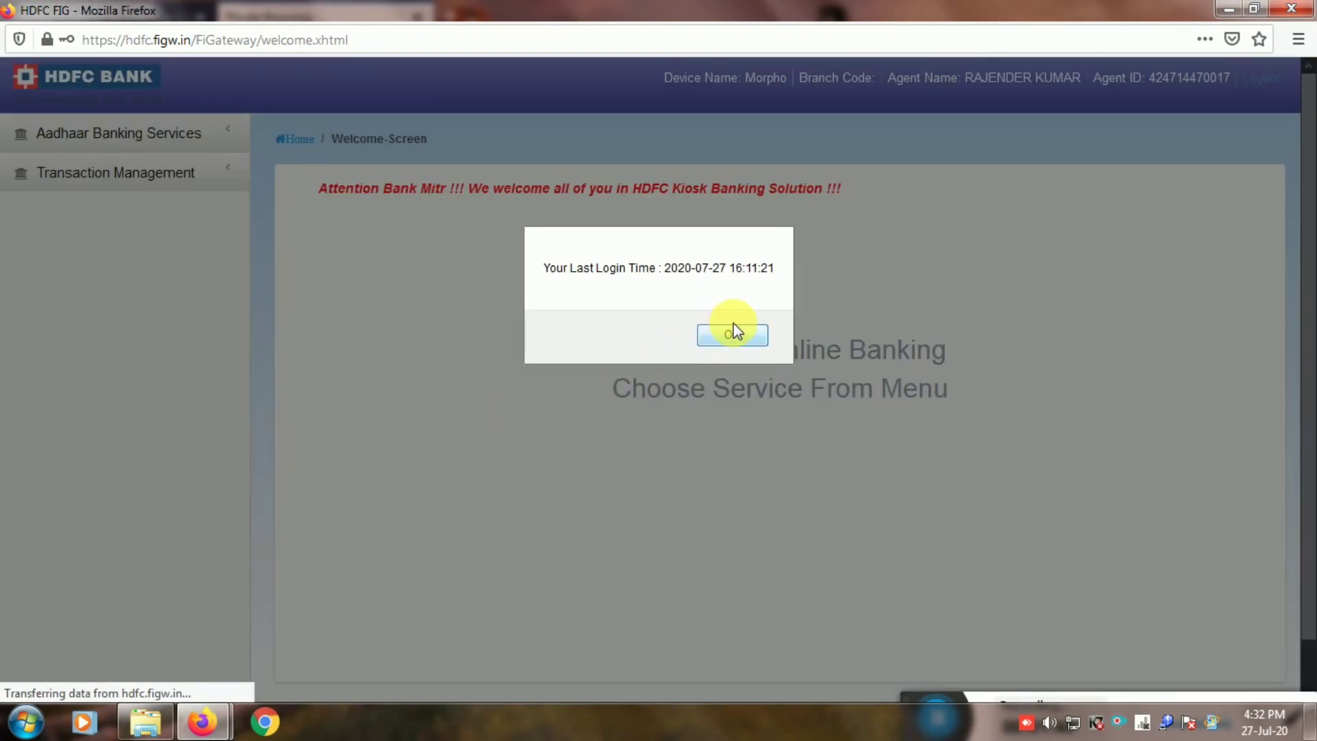
# Dismiss the last-login notice and briefly expand then collapse Aadhaar Banking Services.
pyautogui.click(731, 332)
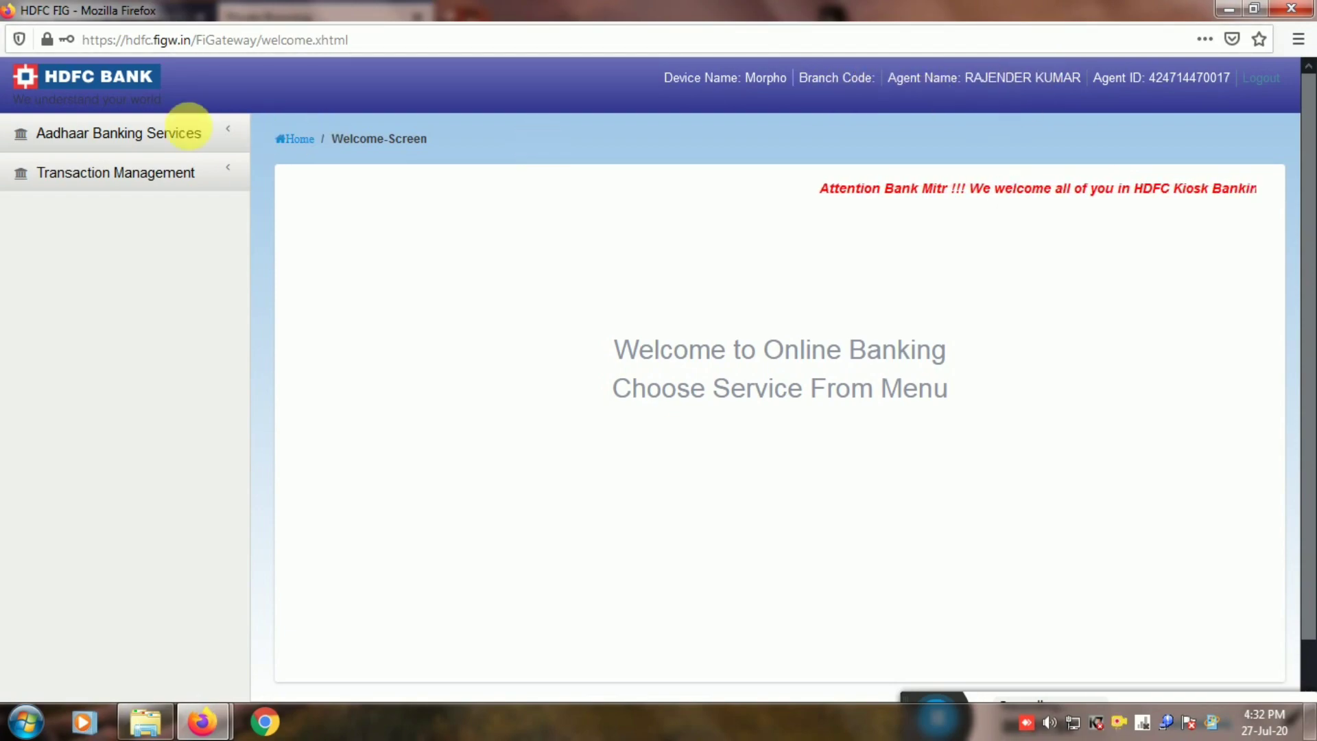
pyautogui.click(224, 133)
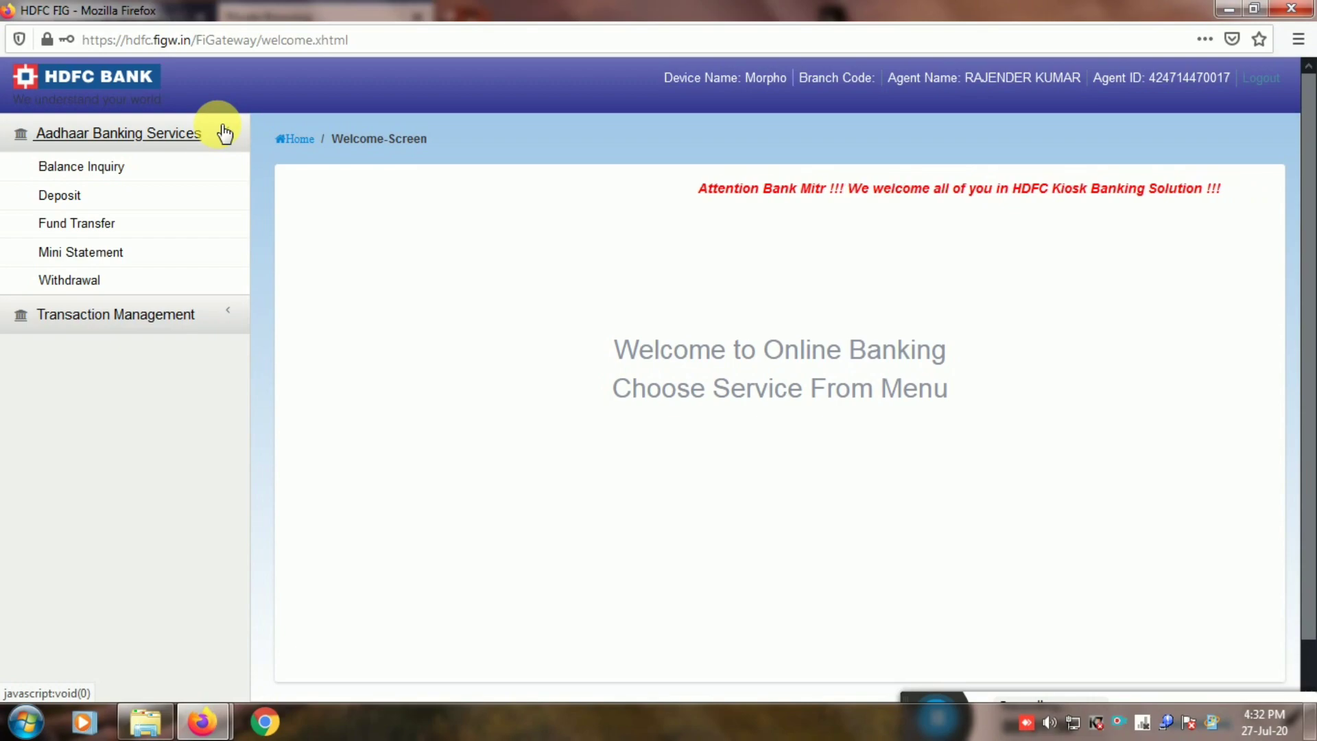
pyautogui.click(220, 133)
# Open Transaction Management > Transaction History, scroll the table sideways, then expand Aadhaar Banking Services.
pyautogui.click(110, 174)
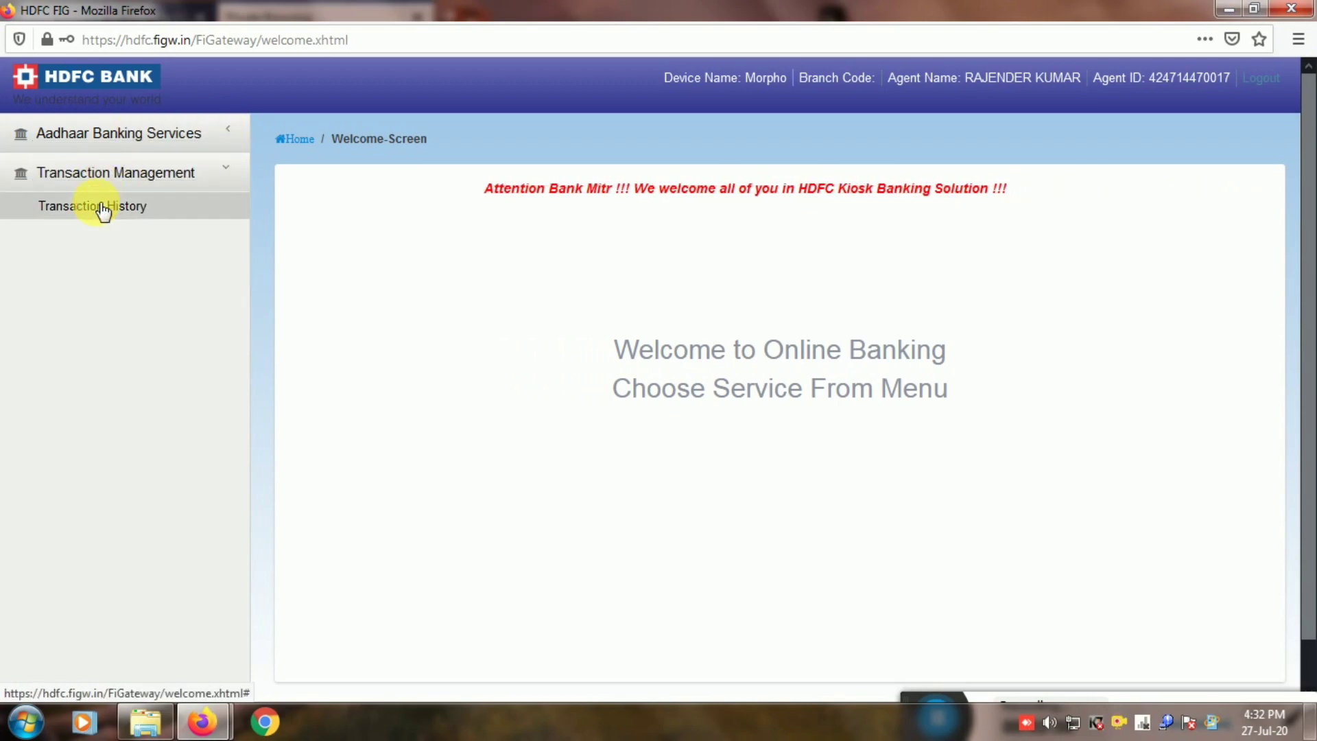
pyautogui.click(100, 206)
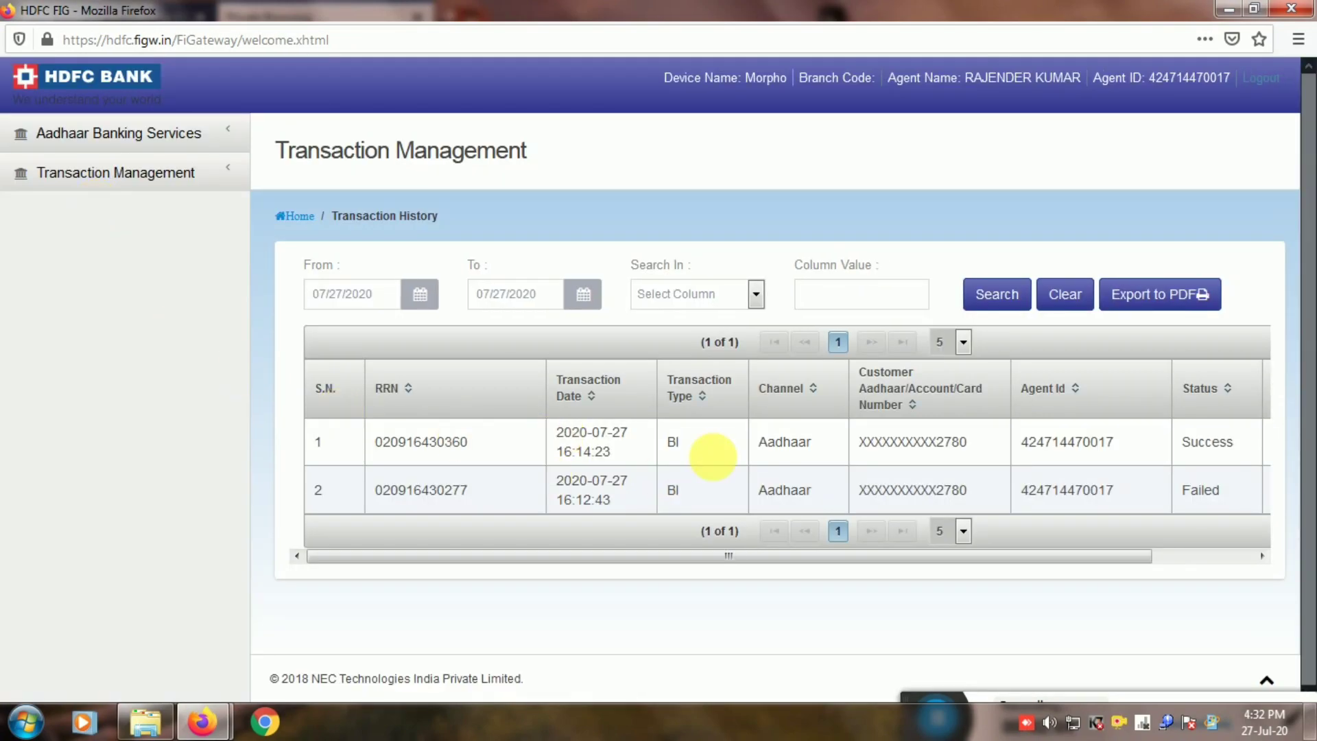
pyautogui.click(851, 556)
pyautogui.moveTo(851, 557); pyautogui.dragTo(1079, 559)
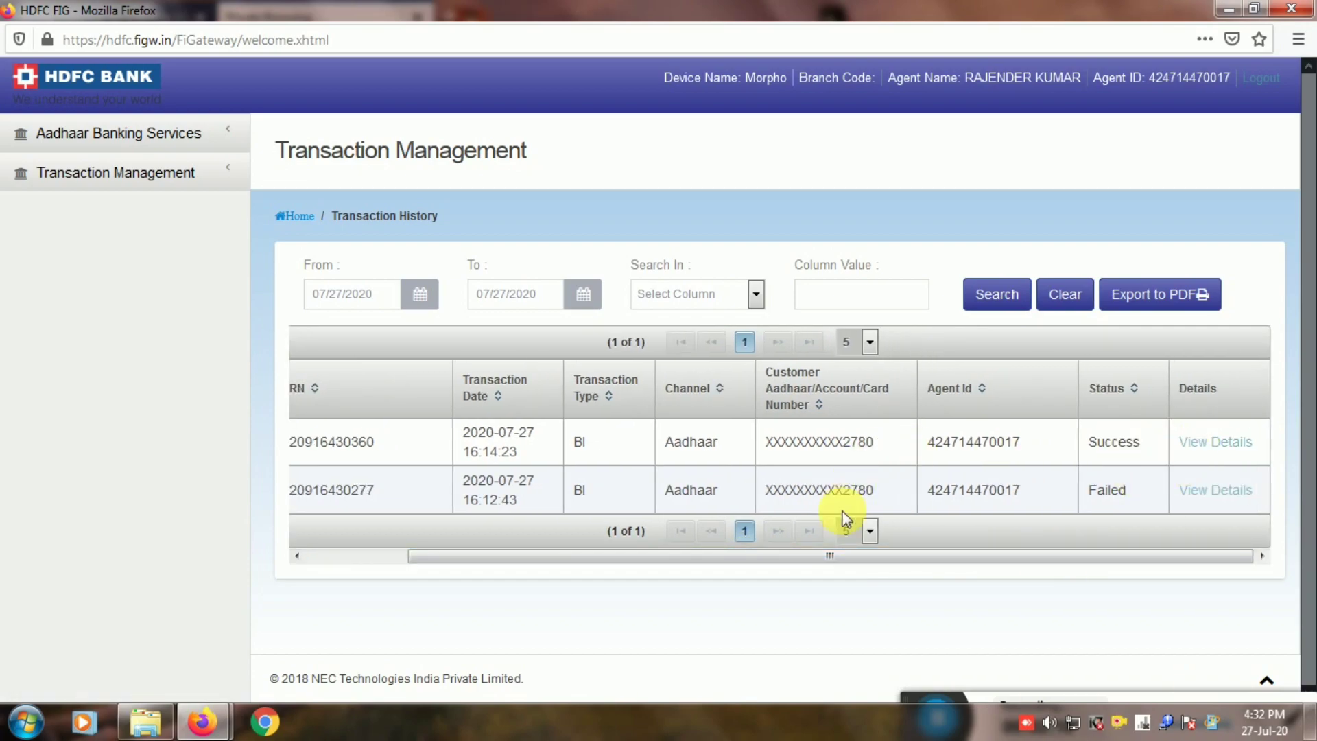
pyautogui.moveTo(848, 557); pyautogui.dragTo(576, 557)
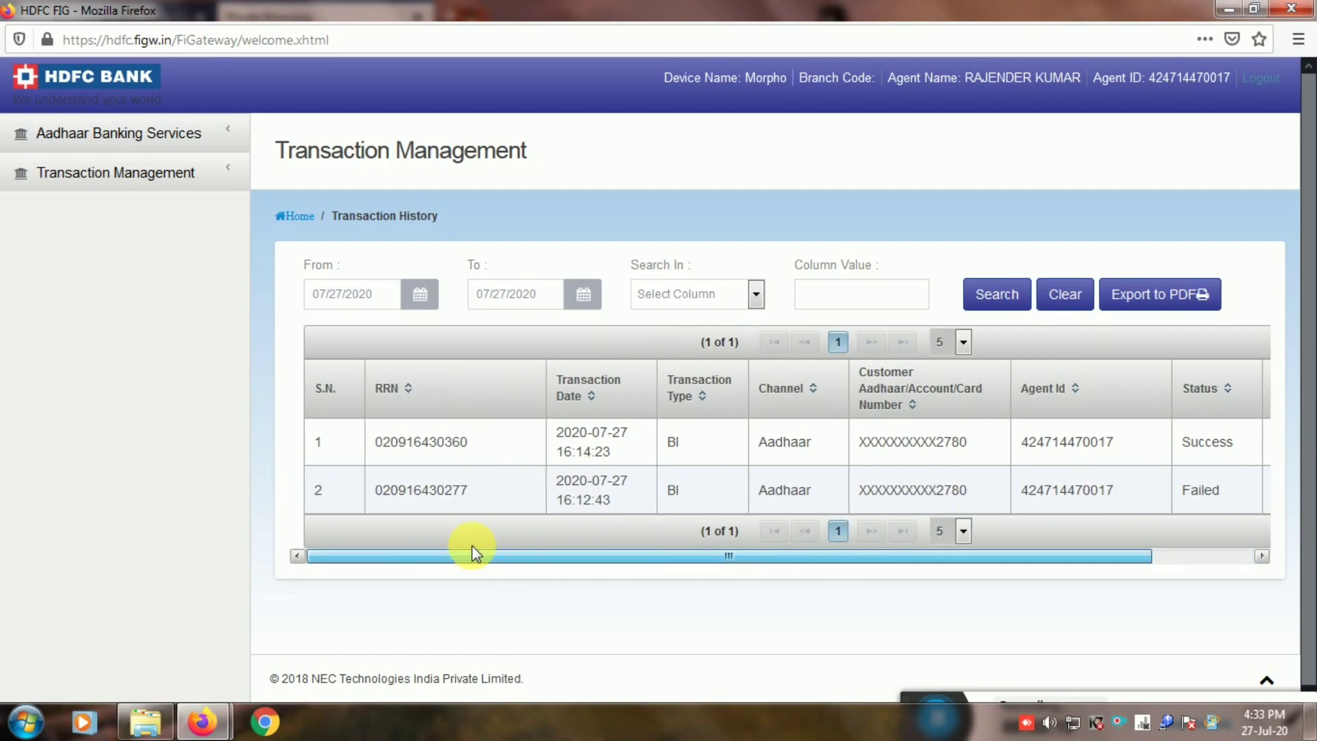
pyautogui.click(161, 136)
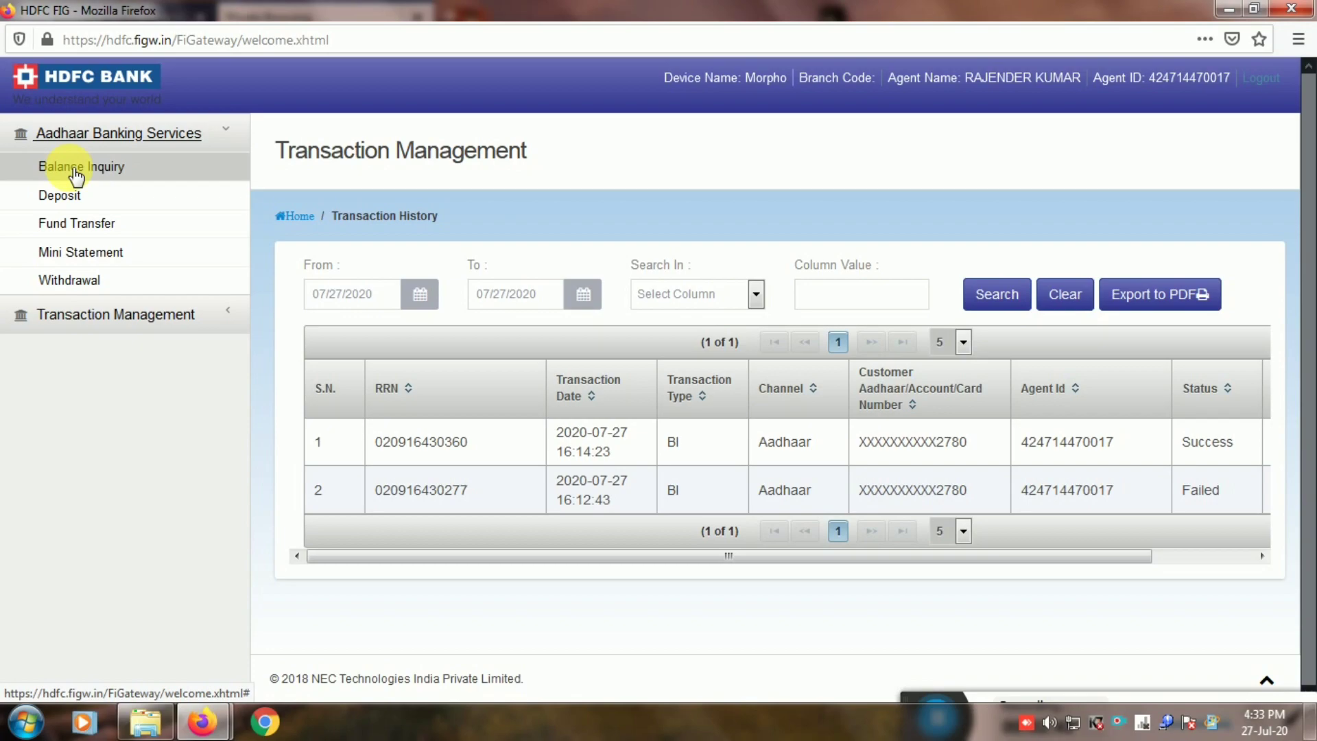
# Open the Balance Inquiry form and switch the transaction mode to OFF-US.
pyautogui.click(76, 170)
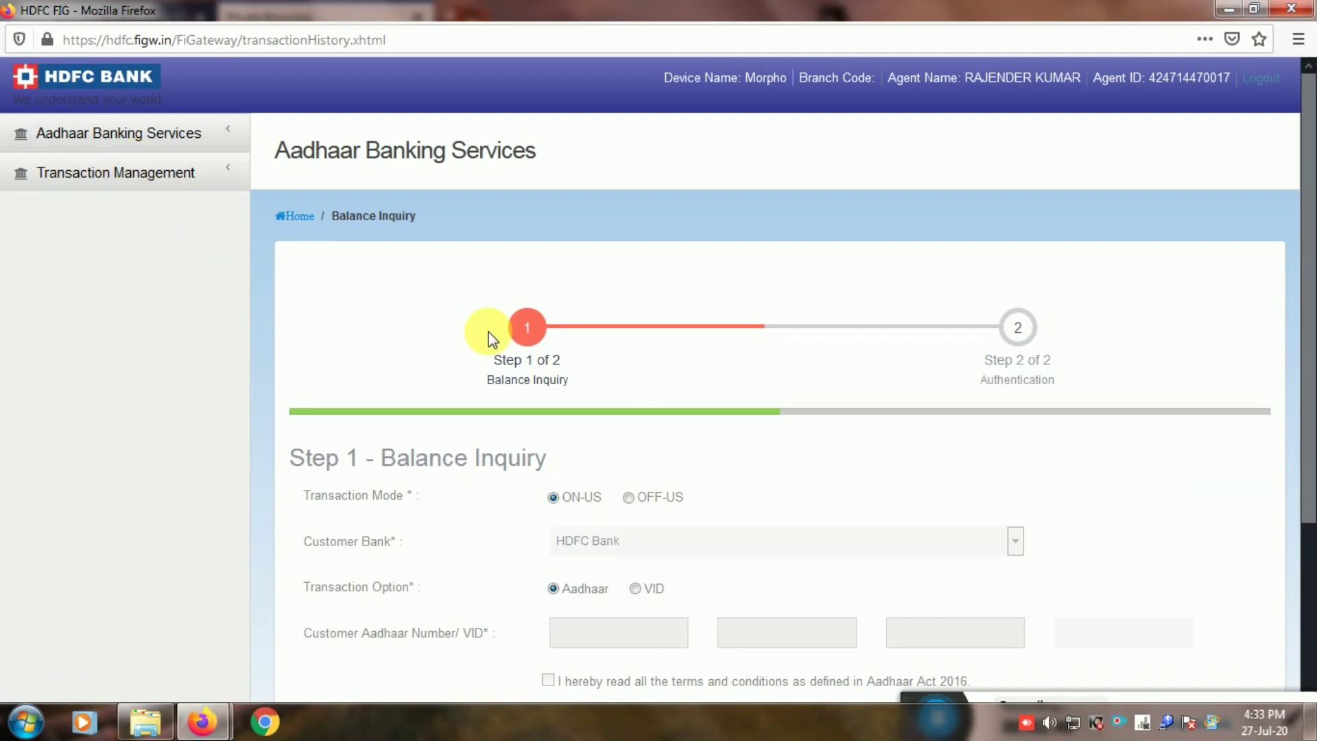
pyautogui.scroll(-5, 796, 370)
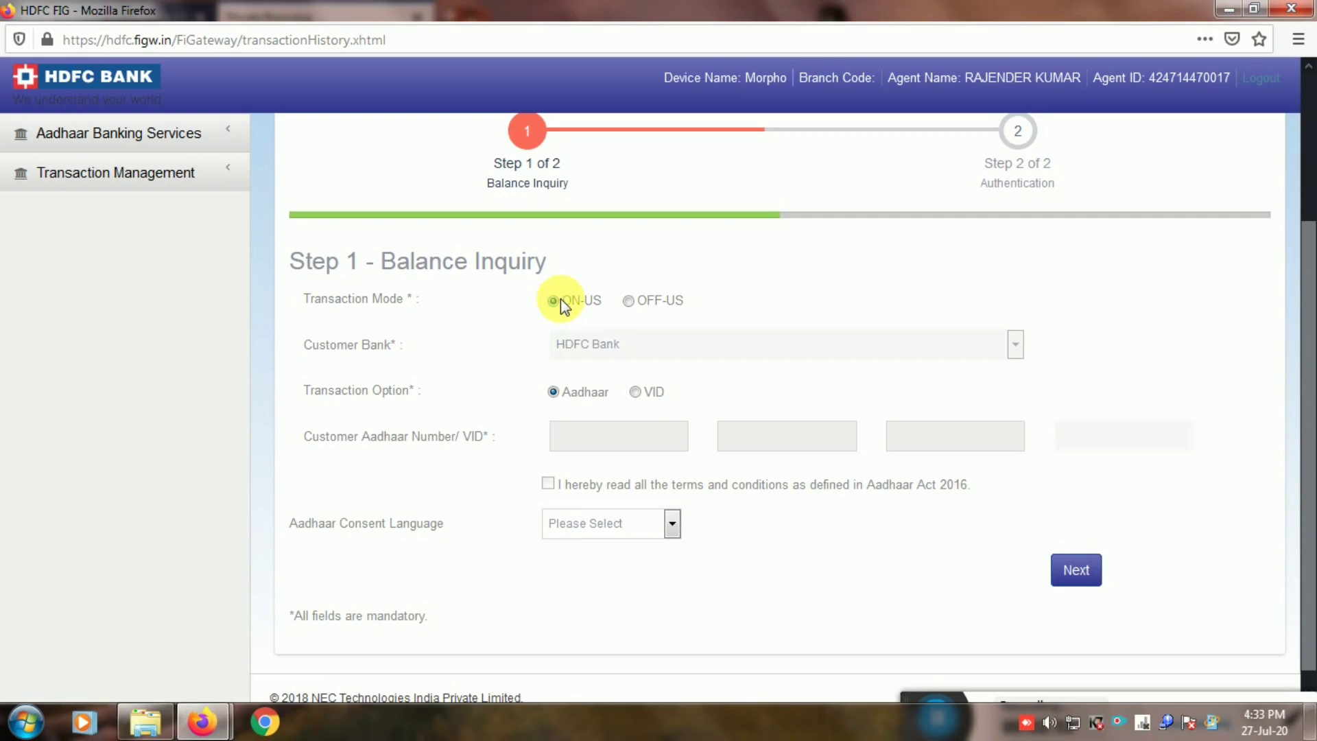
pyautogui.click(628, 301)
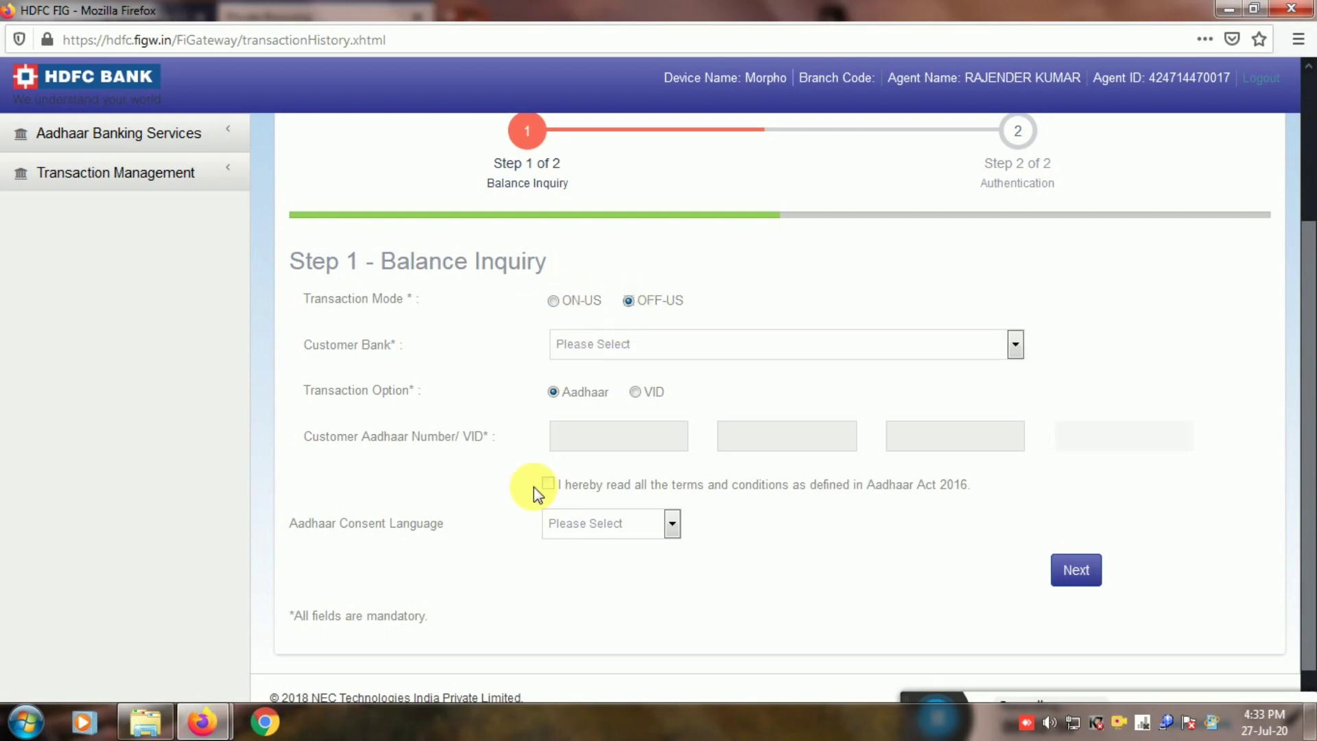
# Choose Hindi as the Aadhaar consent language and accept the Aadhaar Act terms.
pyautogui.click(592, 523)
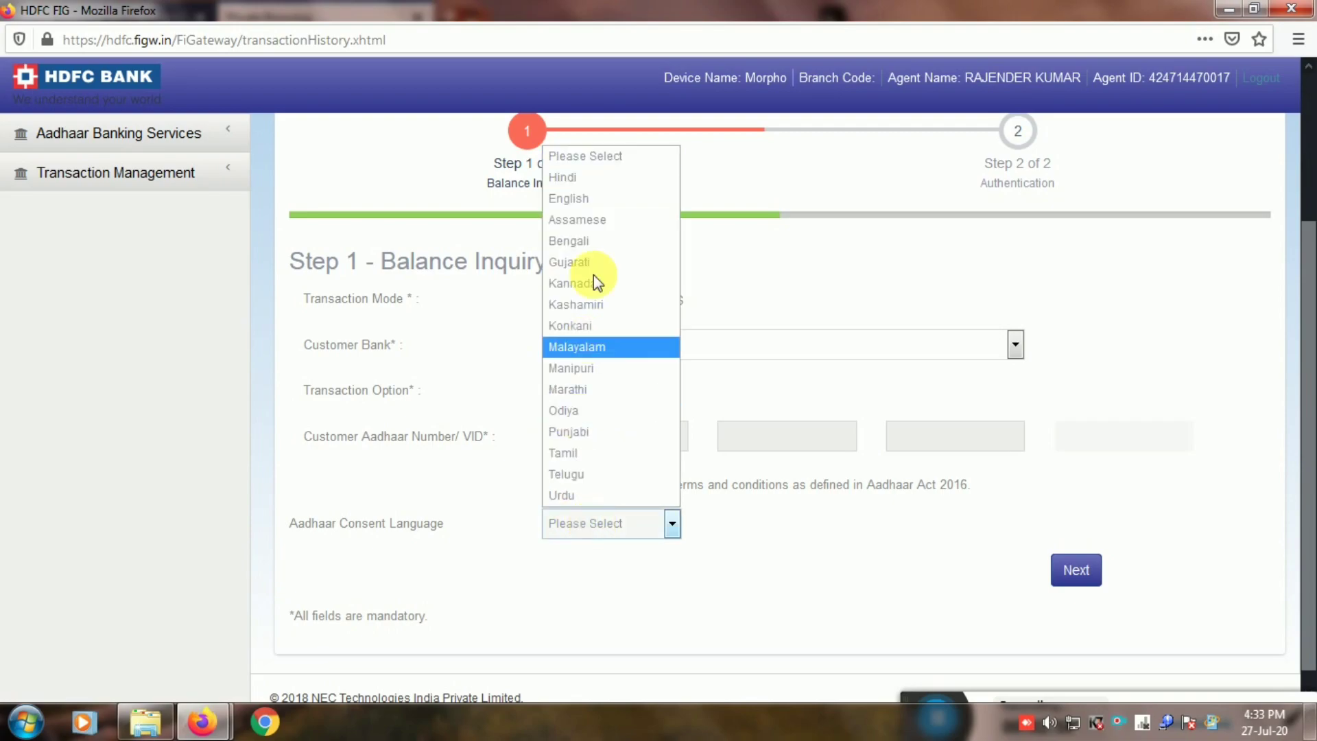
pyautogui.click(572, 179)
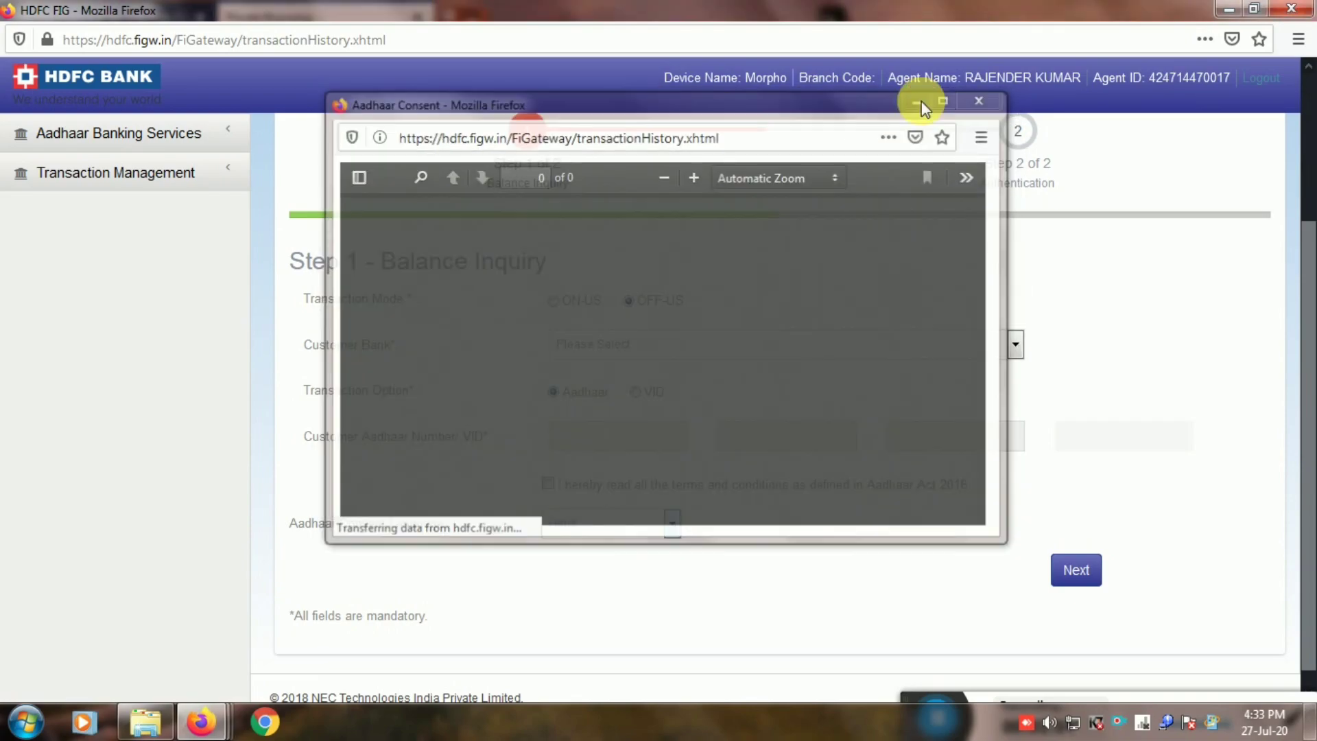
pyautogui.click(920, 103)
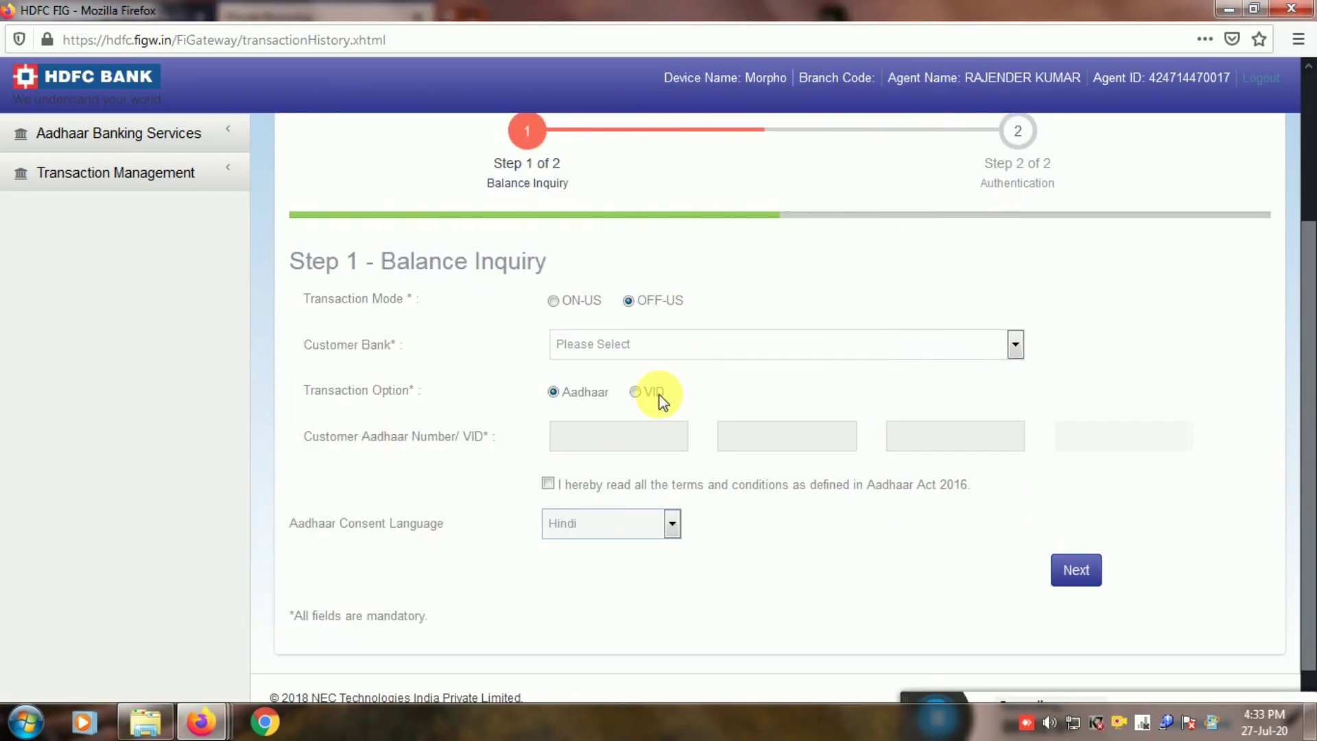
pyautogui.click(549, 484)
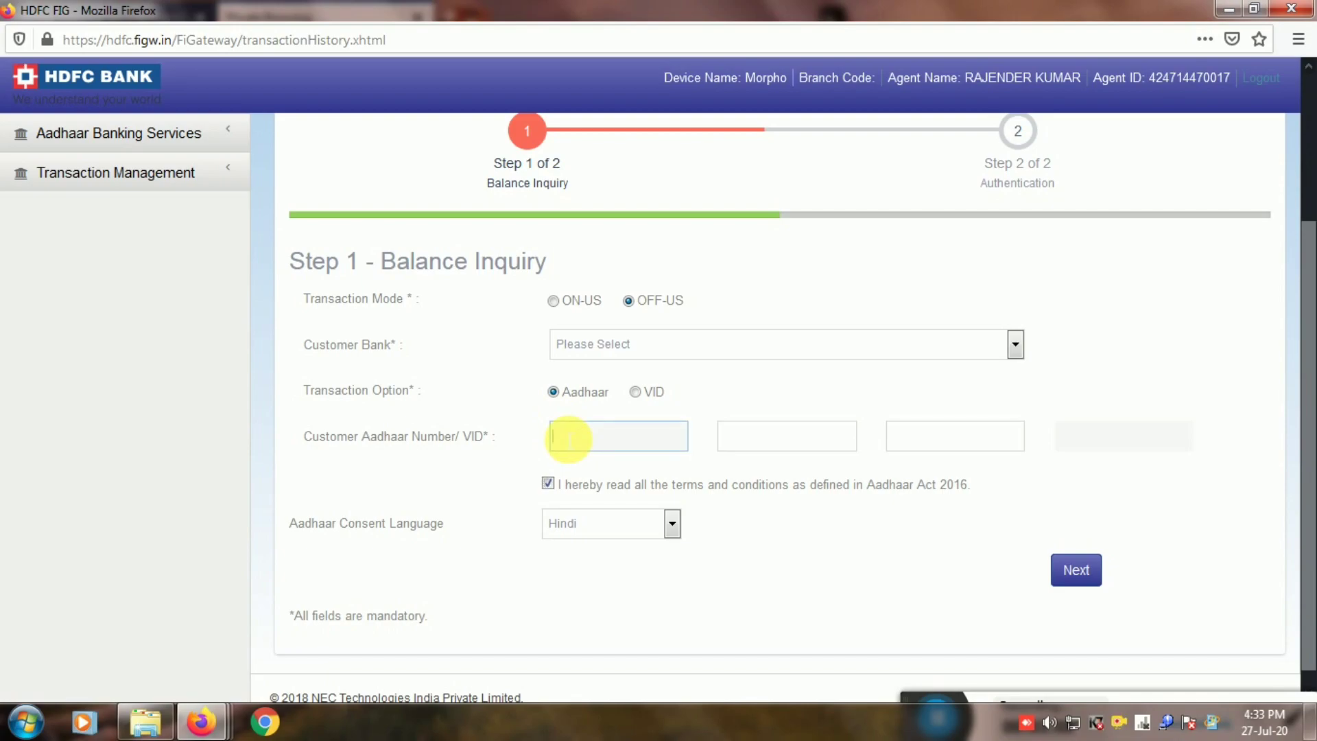
# Select State Bank of India as the customer bank and enter the customer's Aadhaar number.
pyautogui.click(608, 344)
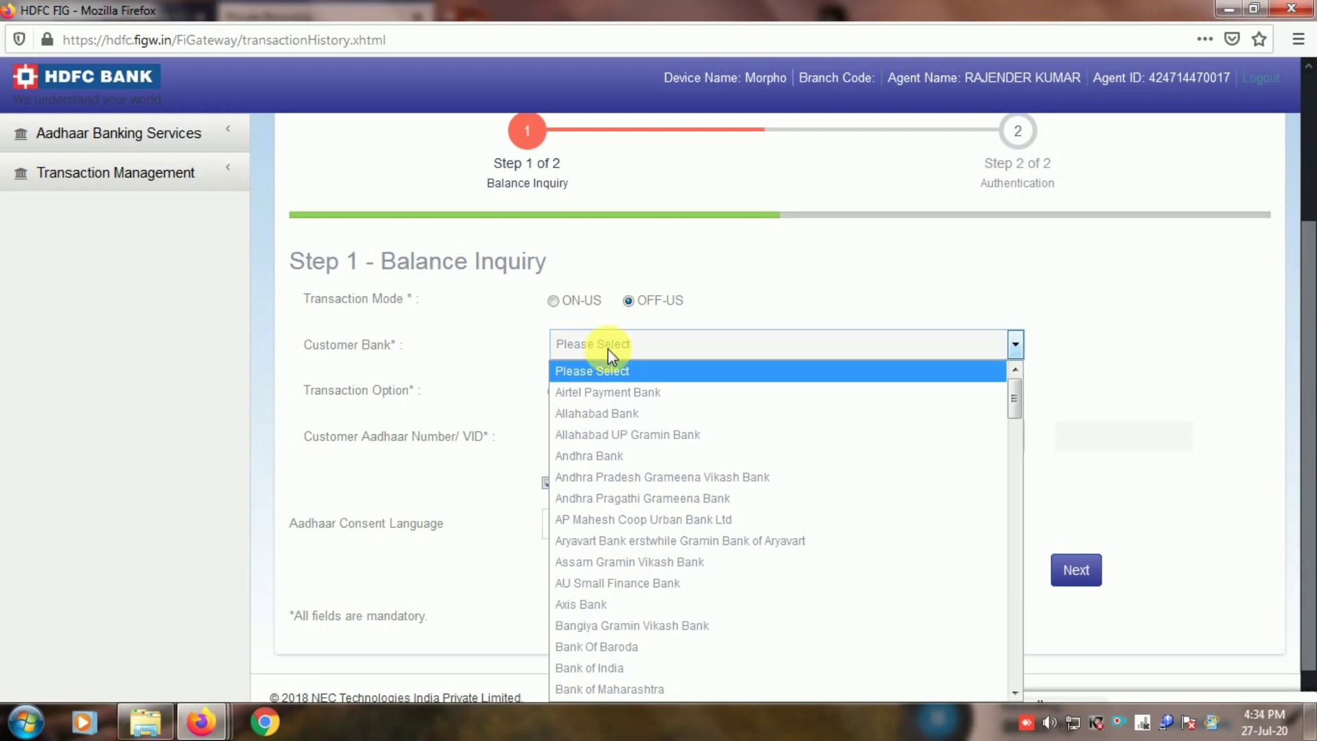
pyautogui.write('st')
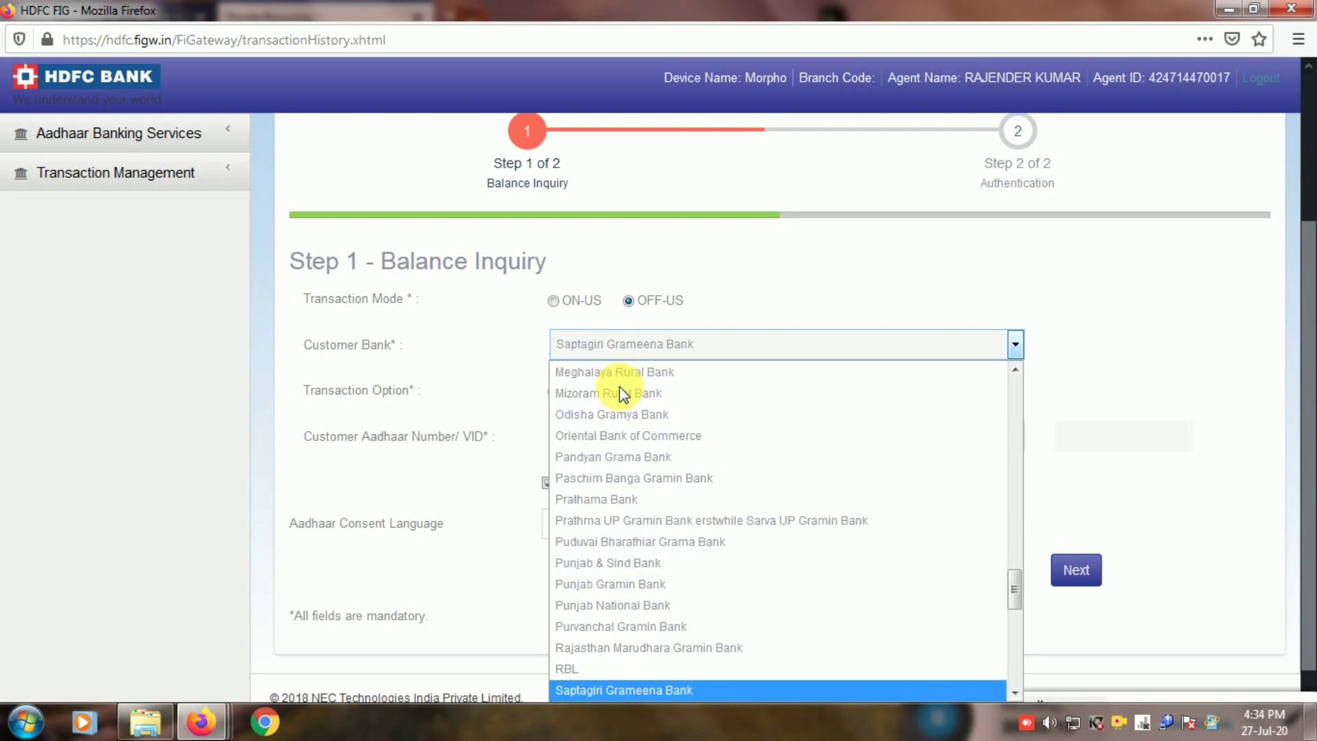
pyautogui.write('a')
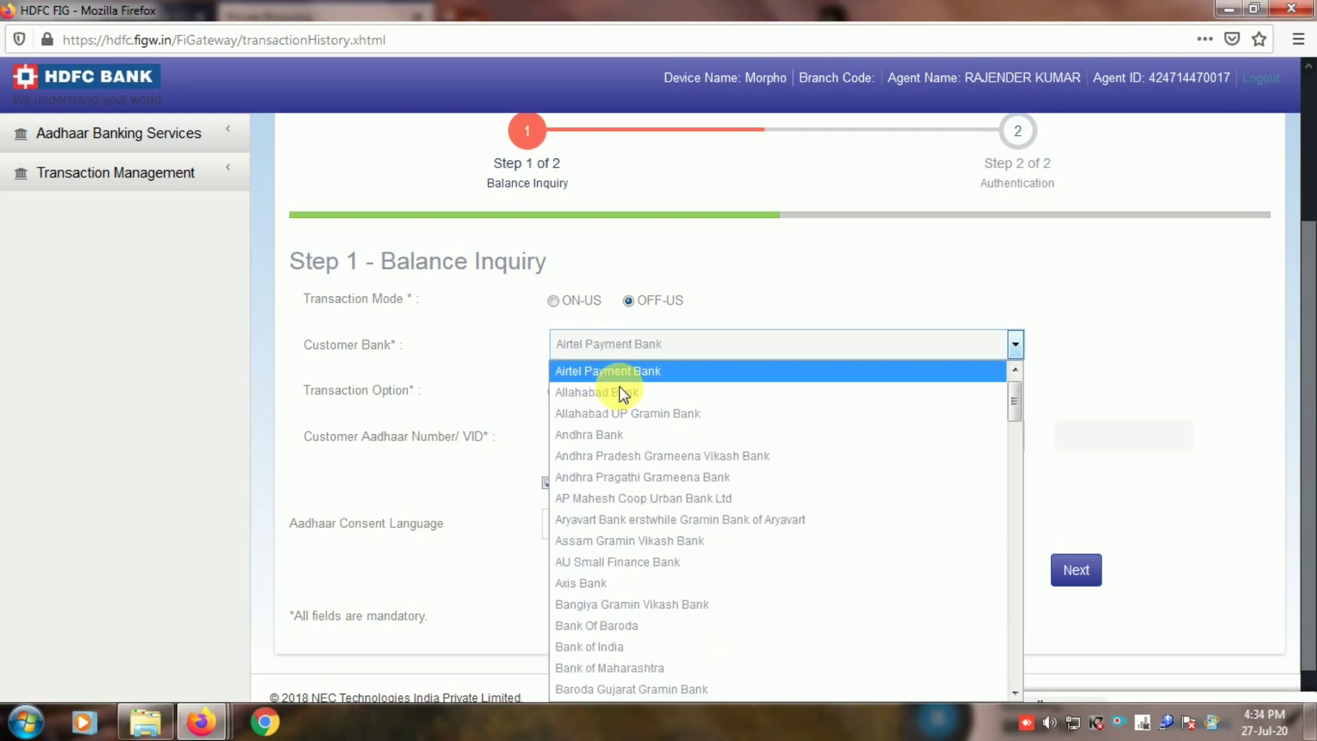
pyautogui.write('st')
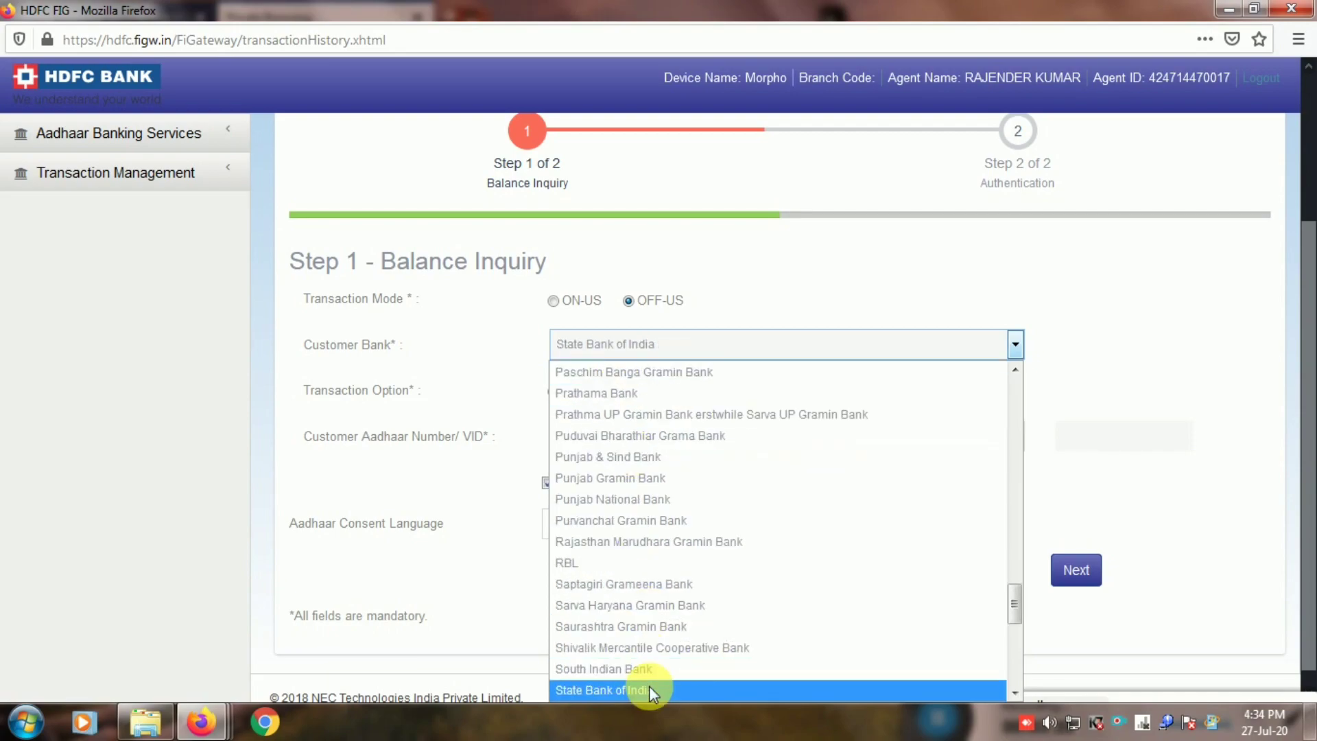
pyautogui.click(650, 691)
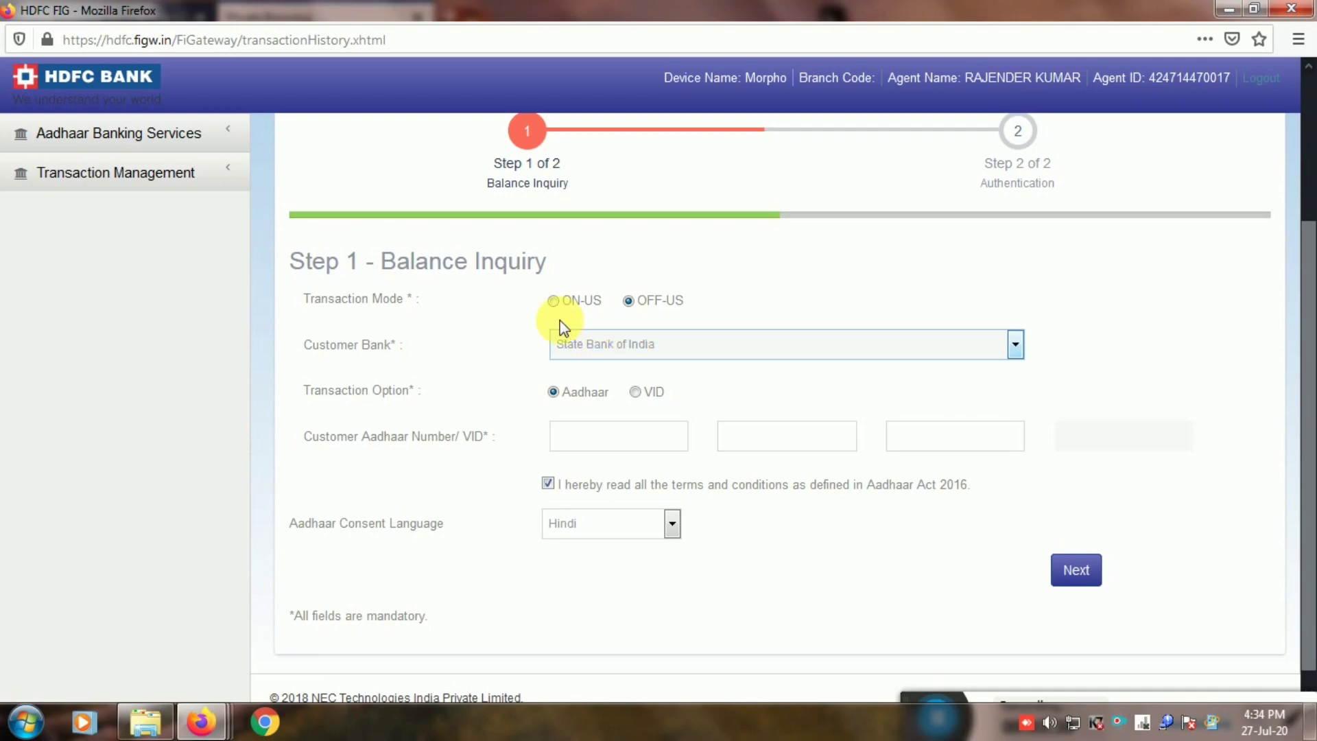
pyautogui.click(572, 441)
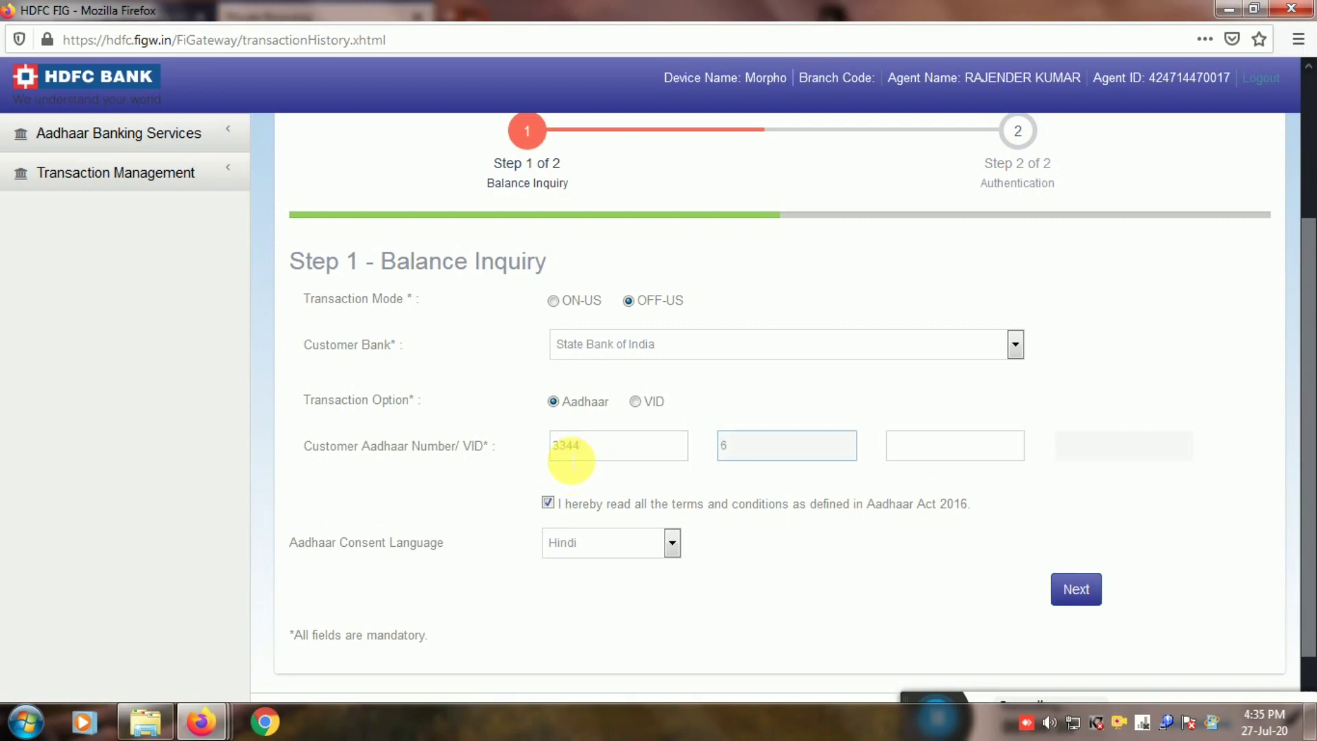
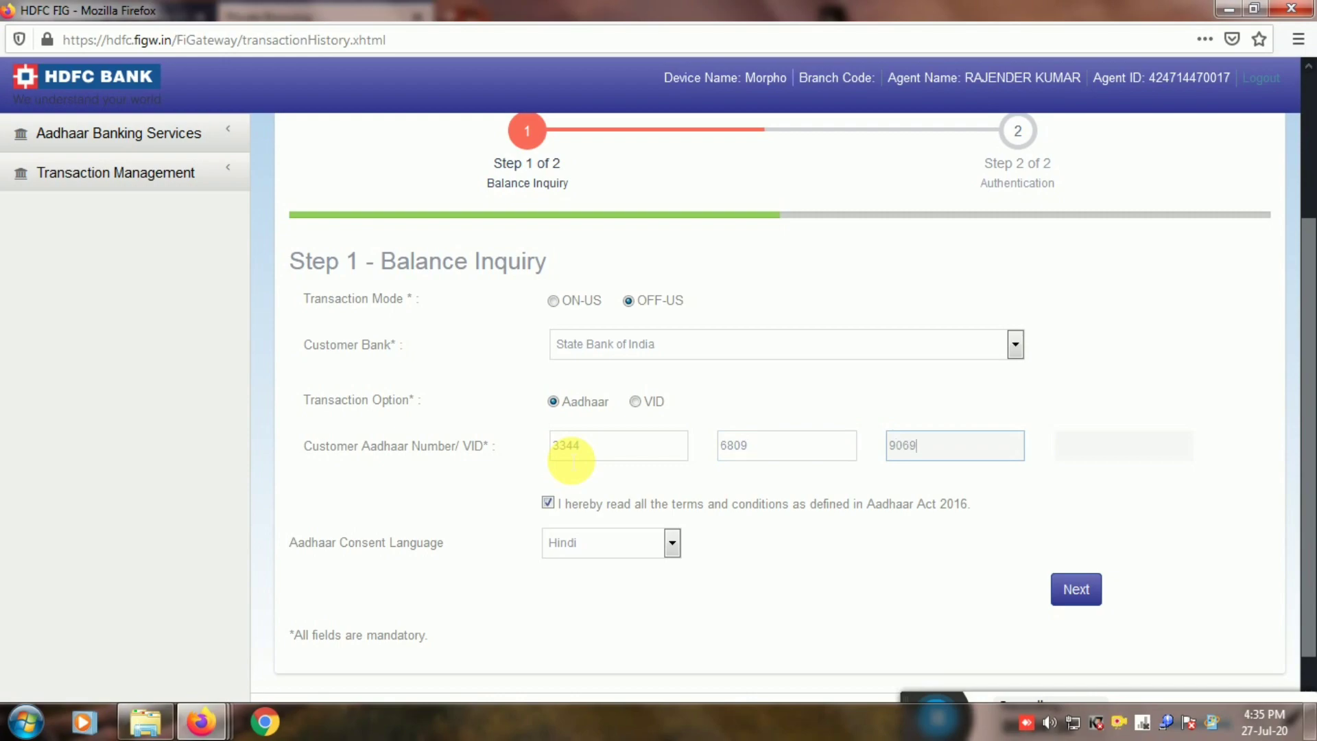
# Capture the customer's left ring fingerprint and submit, getting a 582.00 balance result.
pyautogui.click(1078, 592)
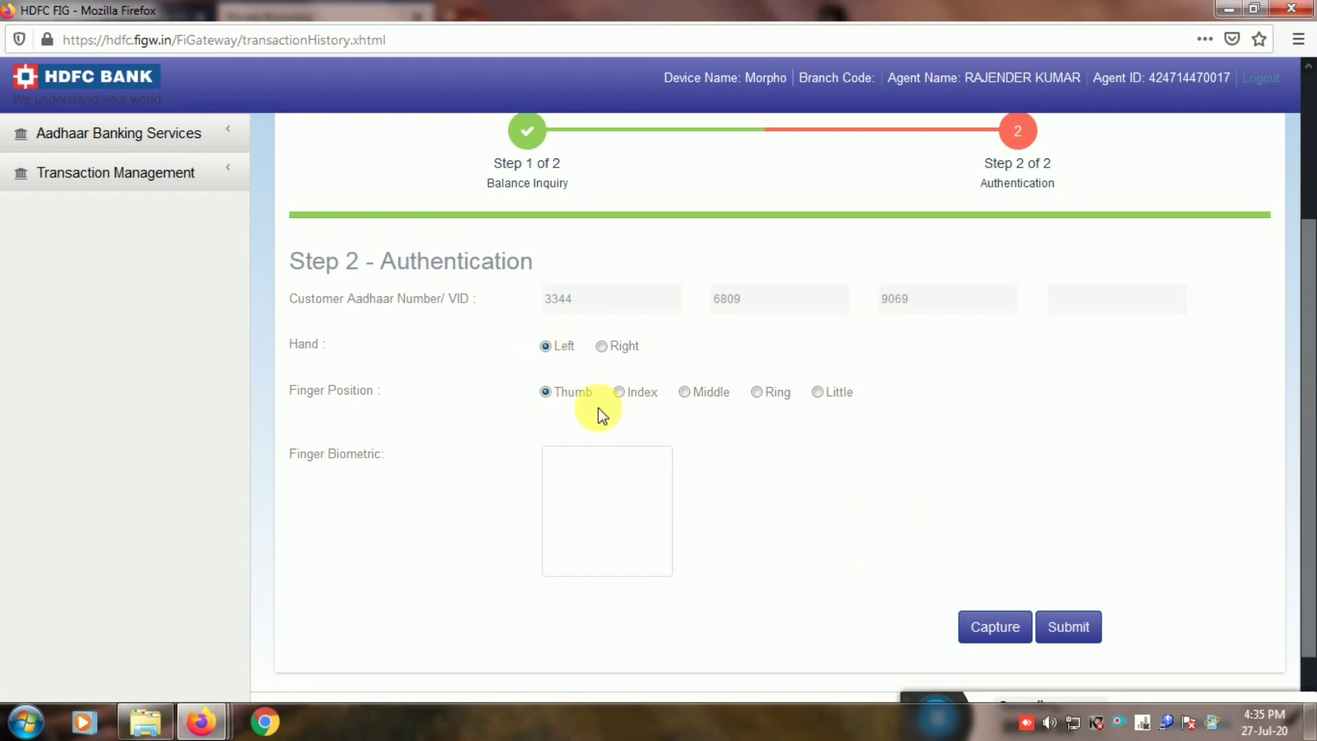
pyautogui.click(755, 391)
pyautogui.click(995, 628)
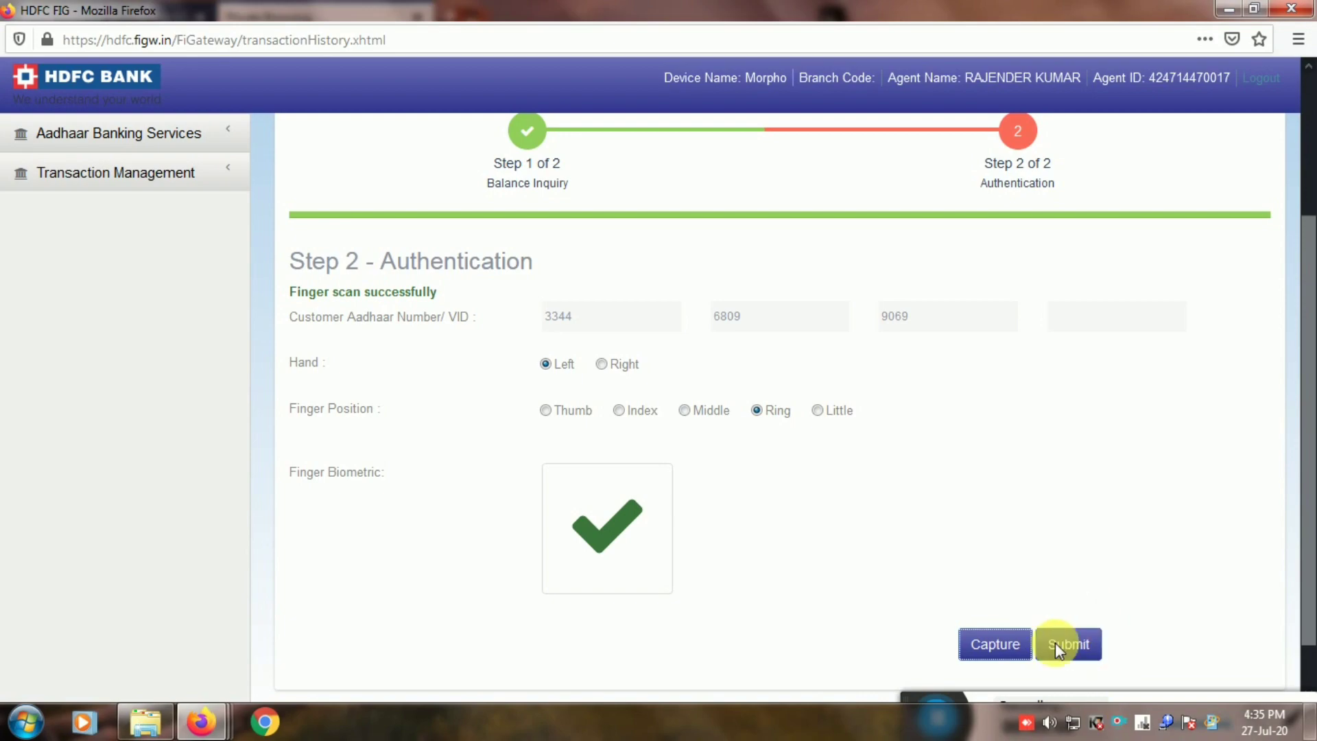
pyautogui.click(1074, 643)
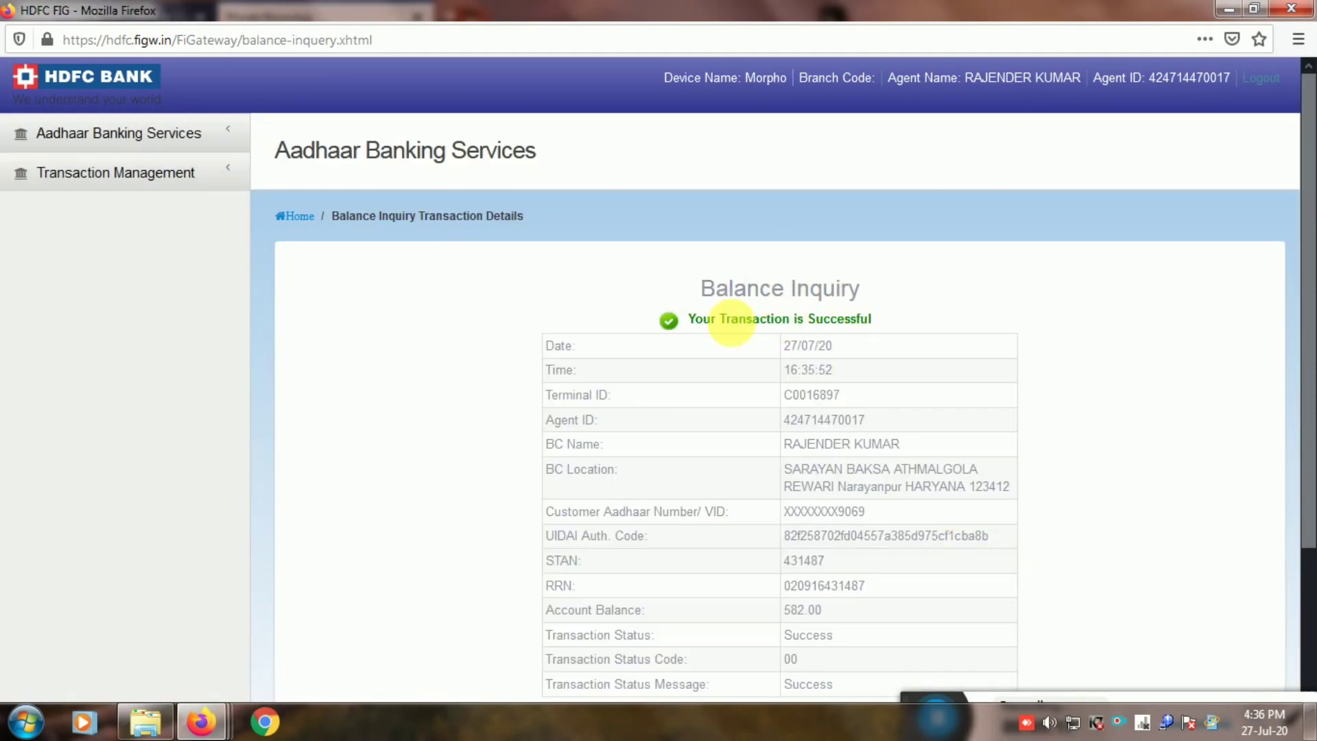
# Highlight the success message, the 582.00 account balance, and the Success status on the receipt.
pyautogui.moveTo(696, 321); pyautogui.dragTo(863, 324)
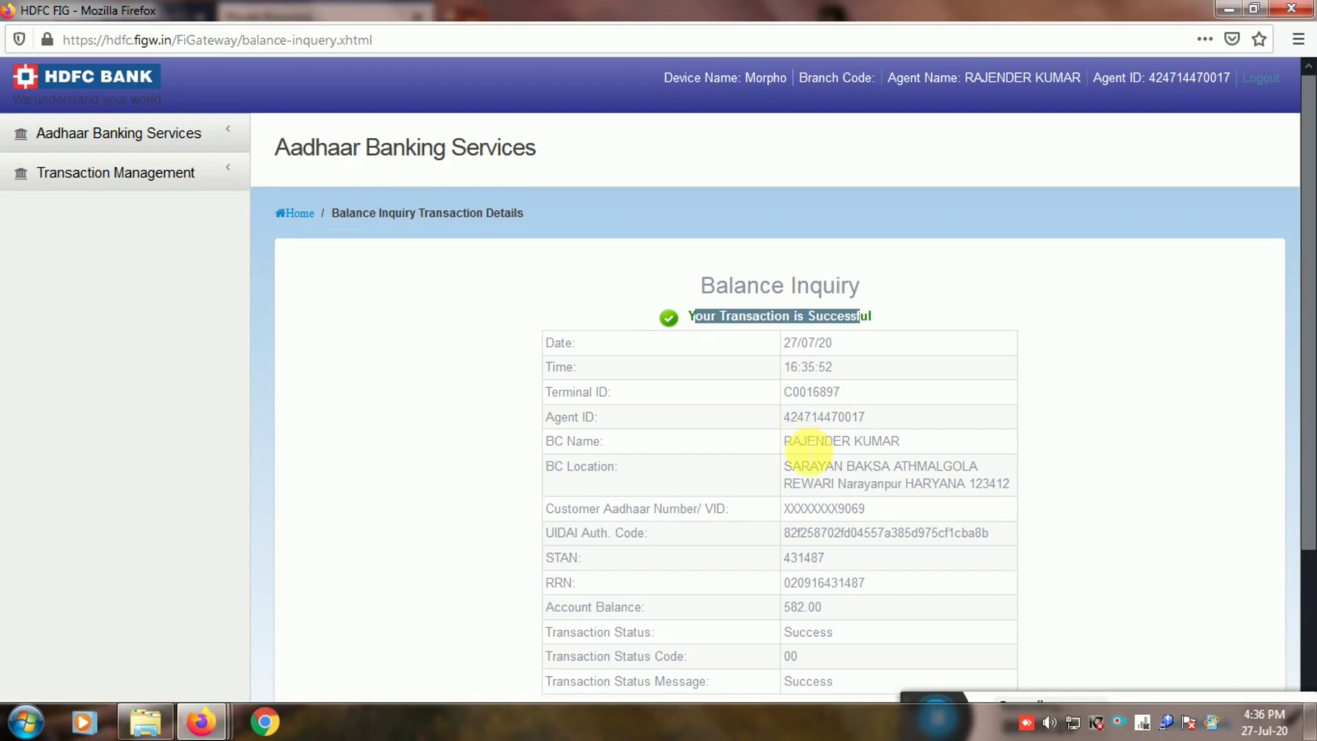
pyautogui.scroll(-3, 853, 439)
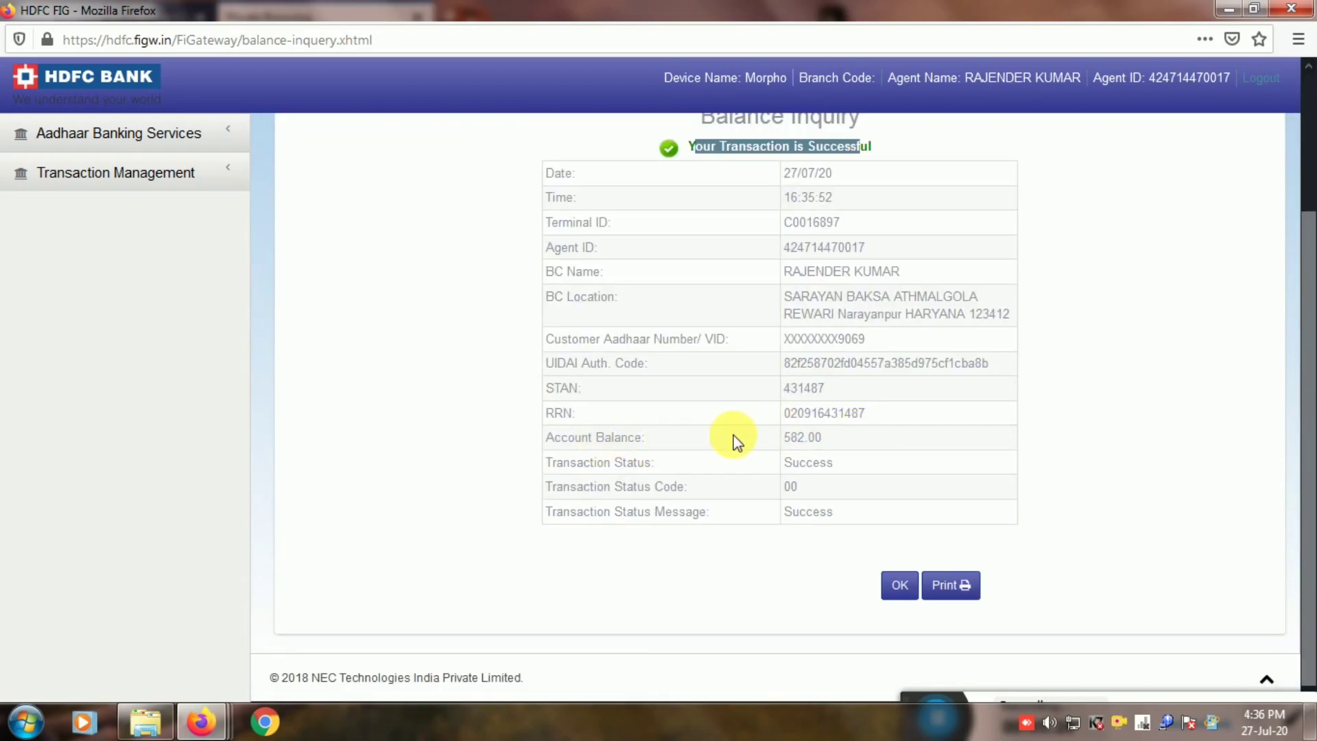
pyautogui.moveTo(785, 444); pyautogui.dragTo(807, 439)
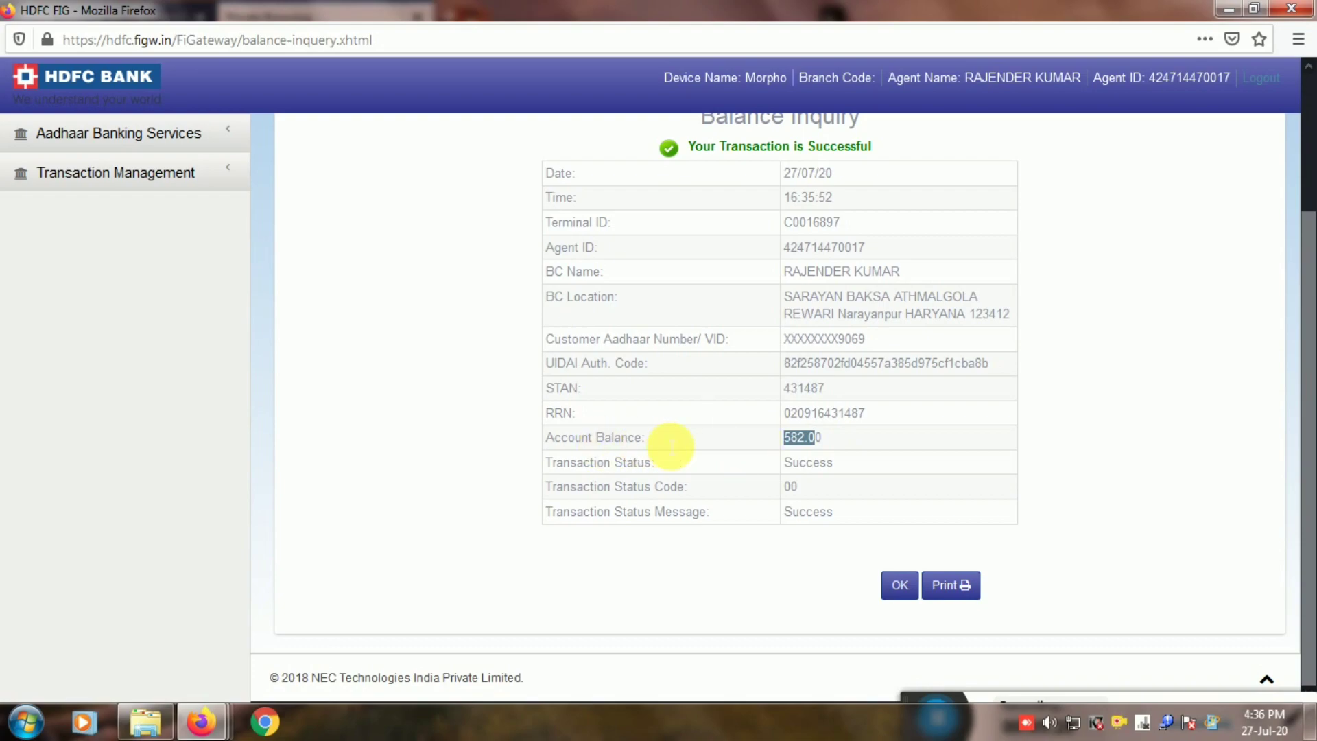
pyautogui.click(785, 464)
pyautogui.doubleClick(844, 467)
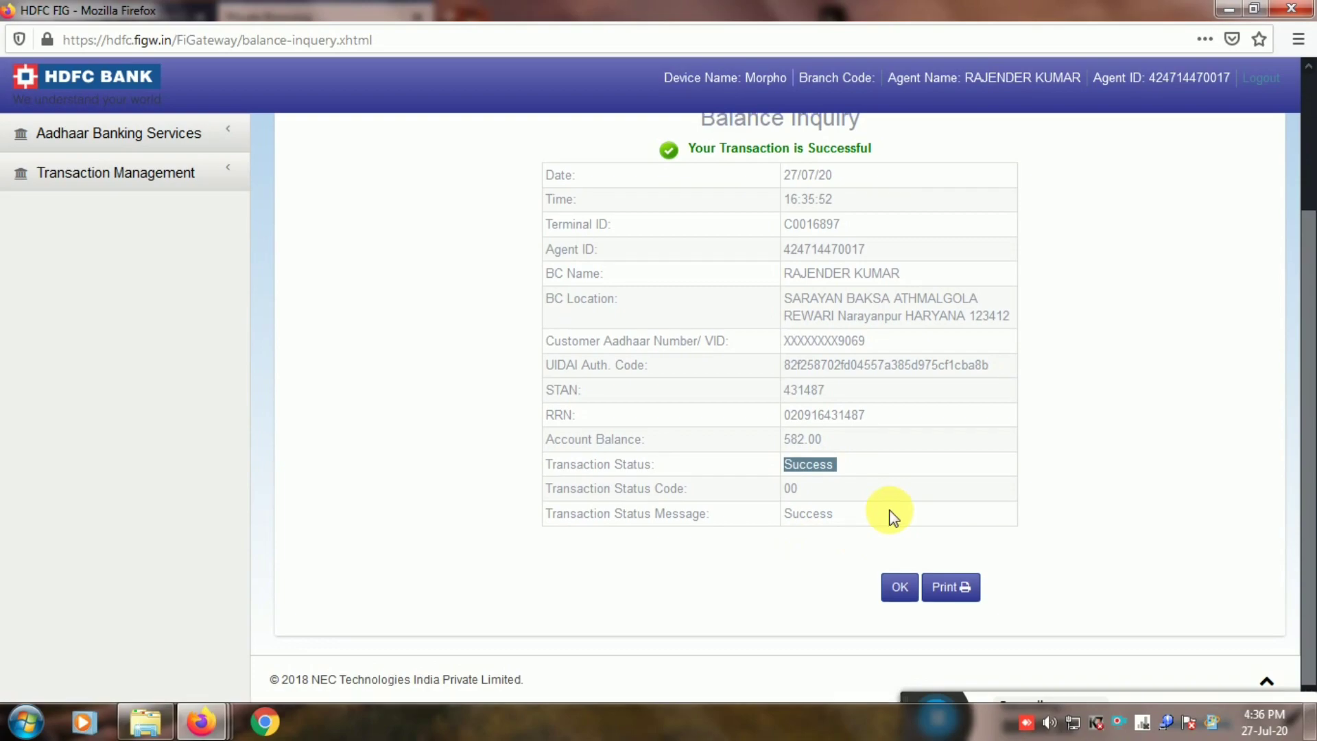
# Scroll back up and expand Aadhaar Banking Services in the sidebar.
pyautogui.scroll(3, 888, 513)
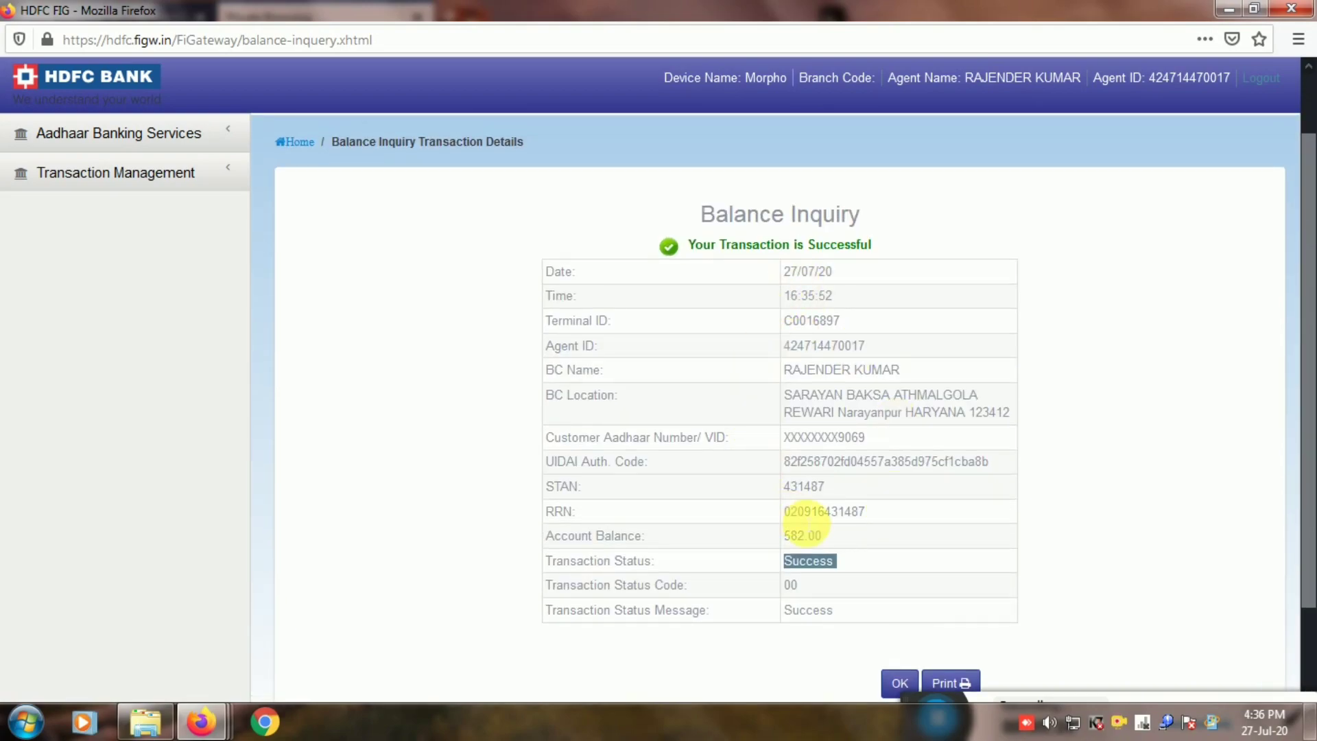
pyautogui.scroll(2, 871, 519)
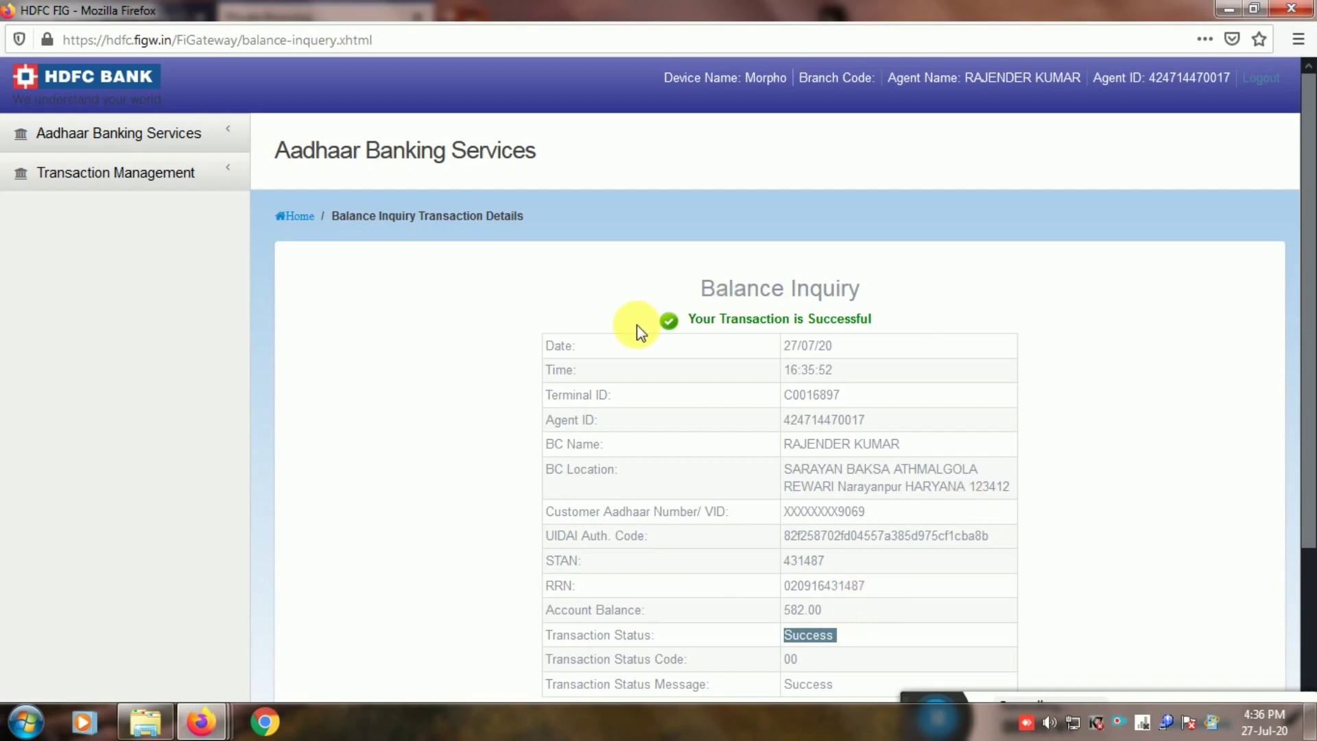
pyautogui.click(227, 131)
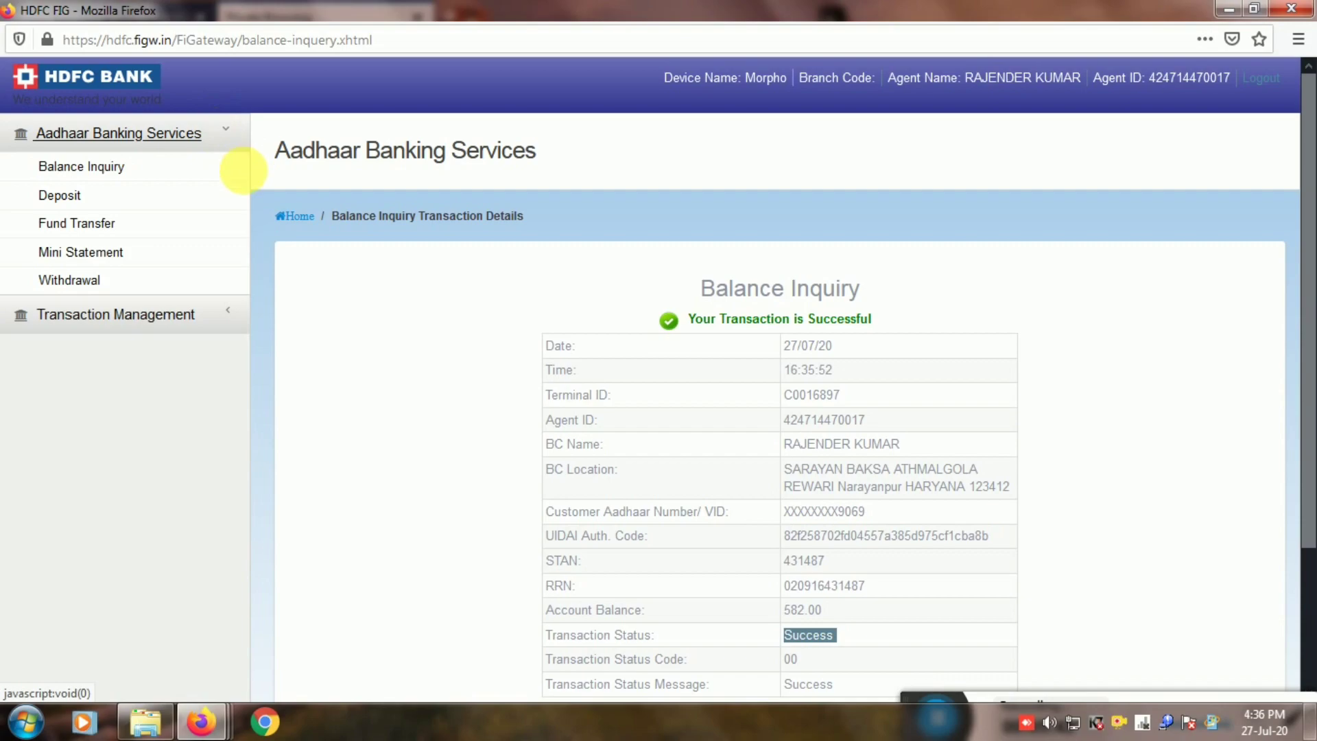